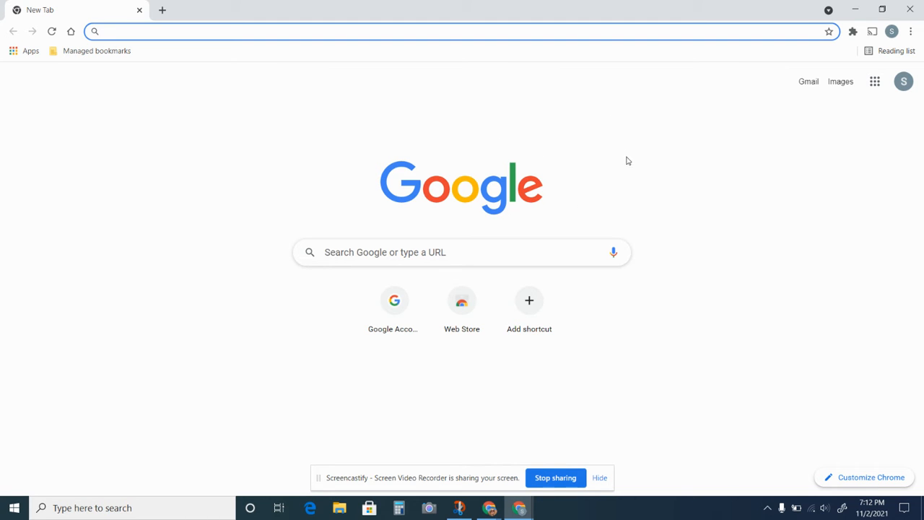
Search the web for "mymaps", open Google My Maps from its About page, and create a new map.
left_click(470, 262)
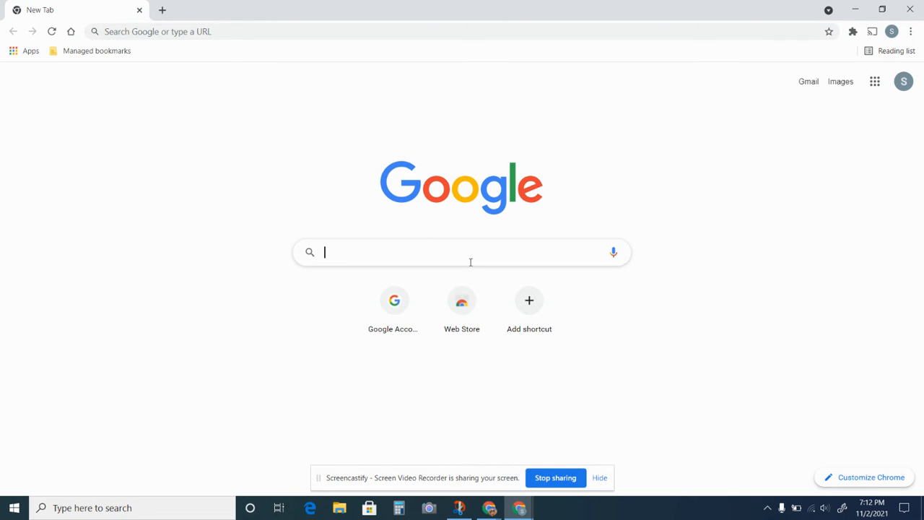
type("mymaps")
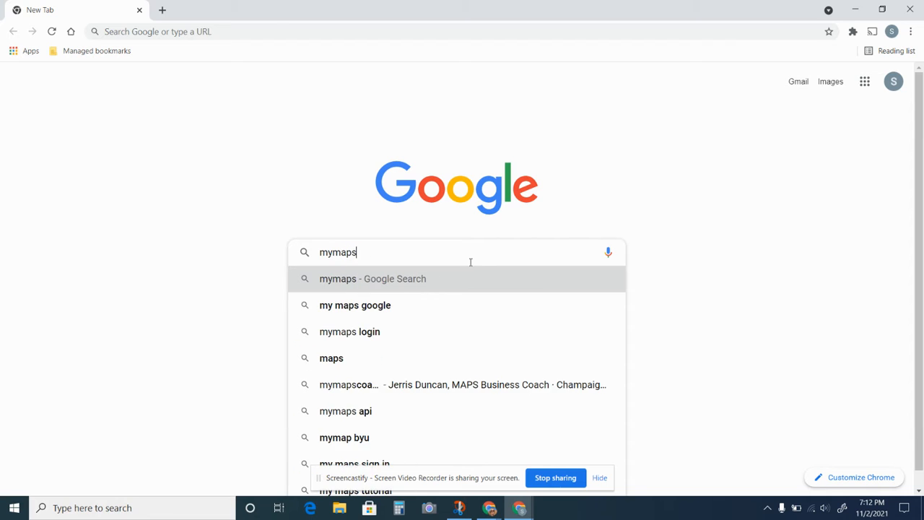
key("Return")
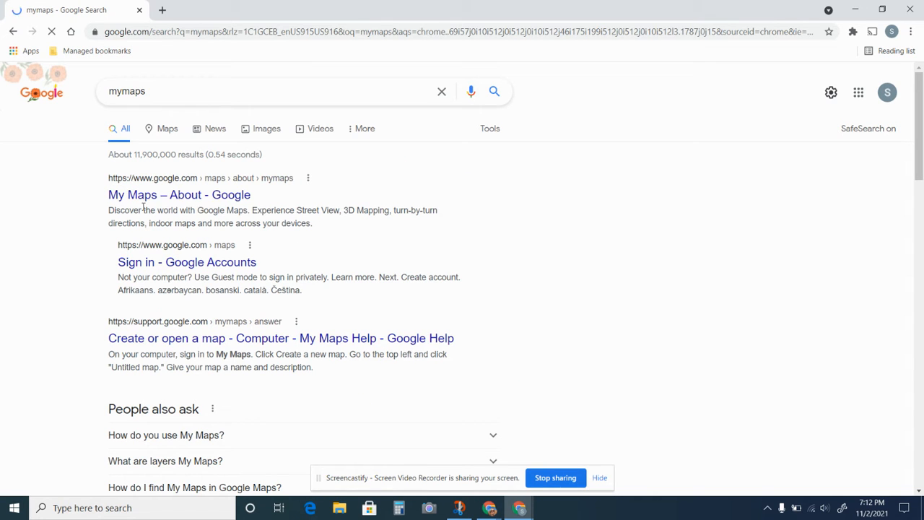
left_click(164, 197)
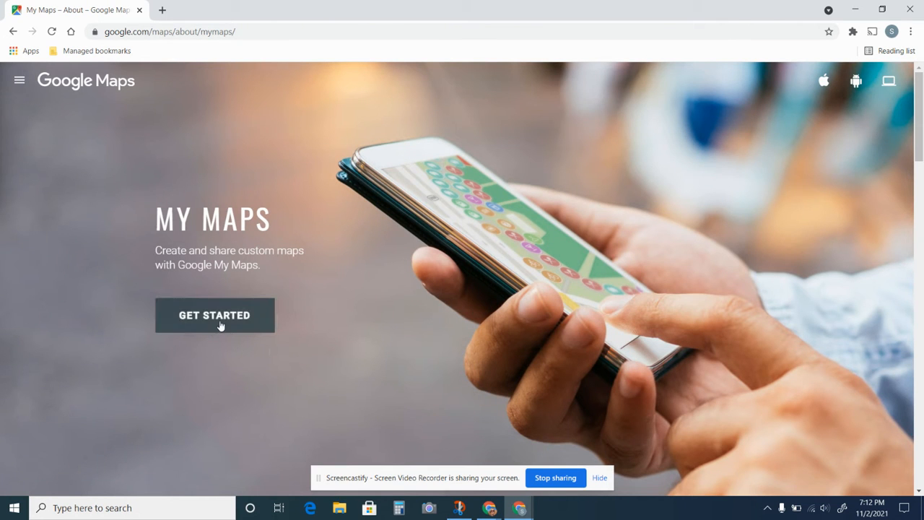
left_click(219, 320)
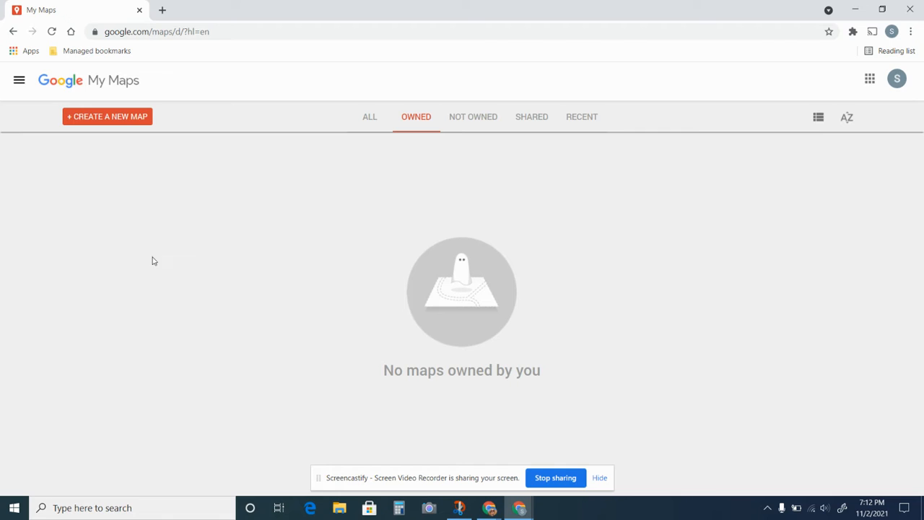
left_click(105, 120)
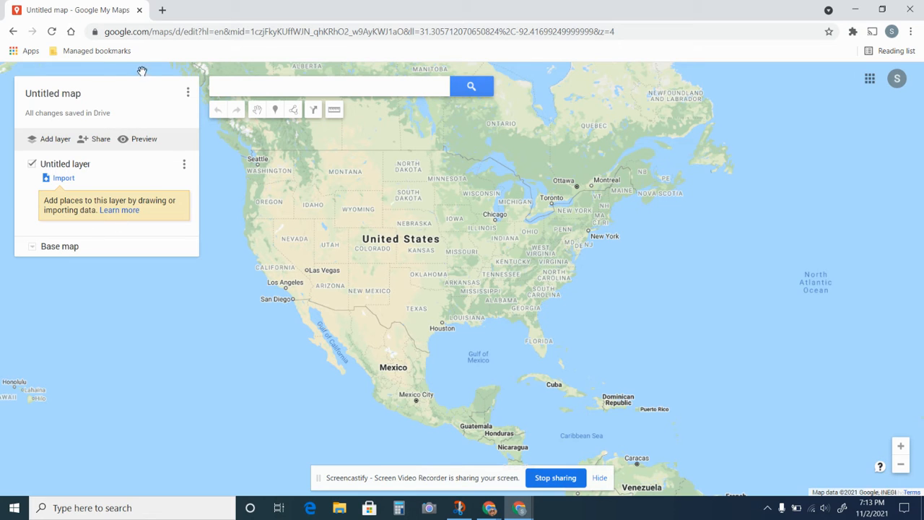
Title the new map "Palisades Elementary Schools" and save it without a description.
left_click(72, 96)
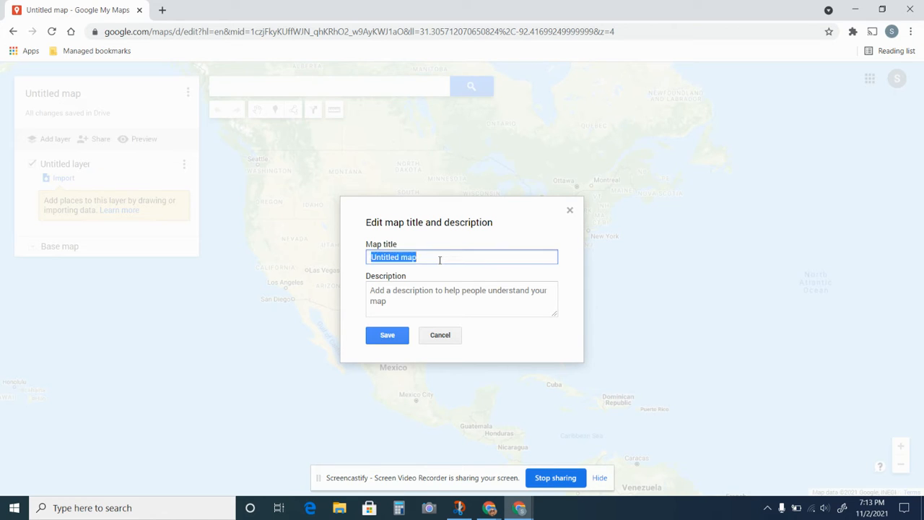
double_click(440, 260)
left_click(439, 260)
type("Palis")
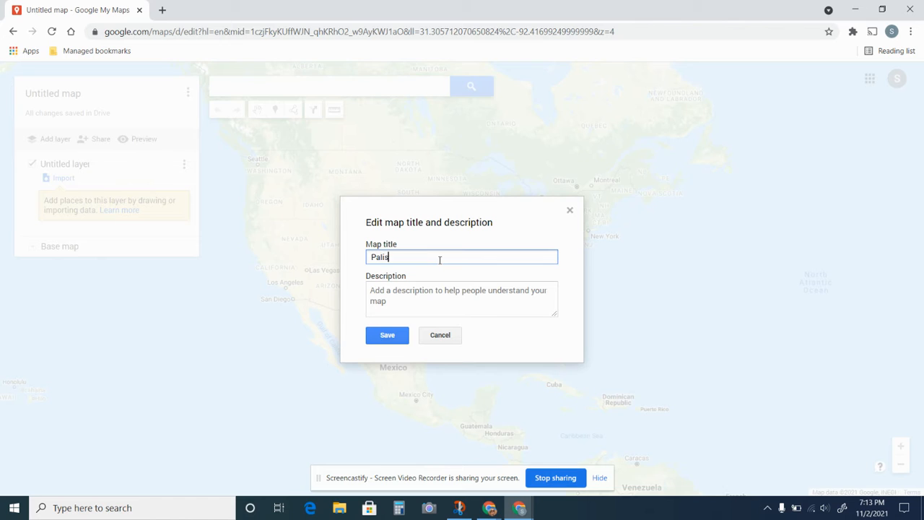
type("ades Elementary Schools")
left_click(407, 305)
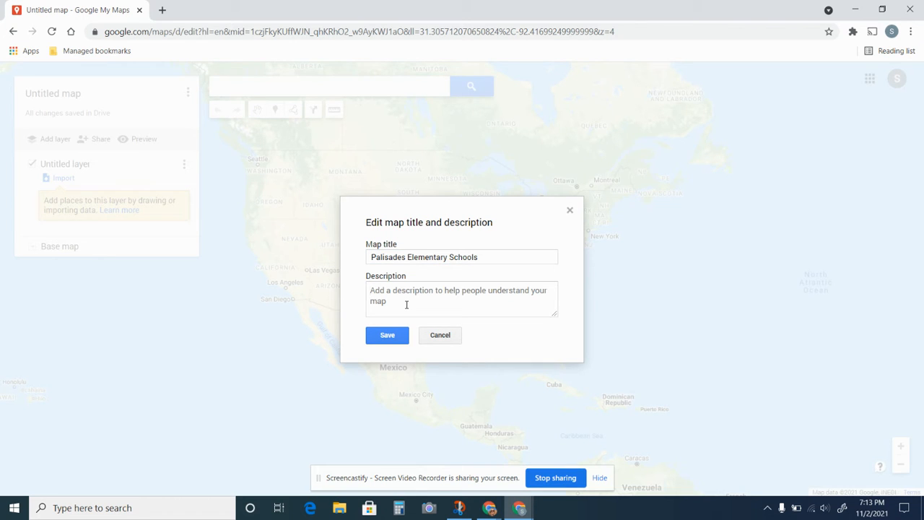
left_click(388, 337)
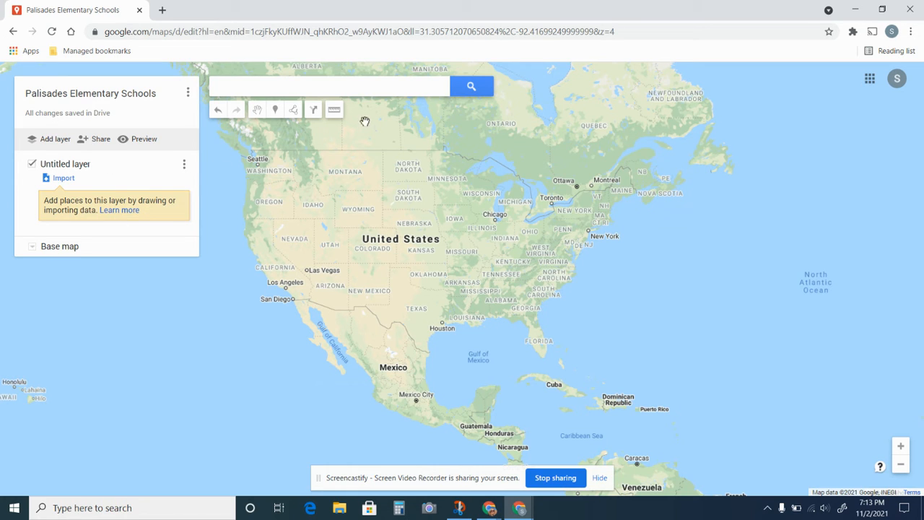
Search the map for "Durham Nockami" and choose Durham Nockamixon Elementary School from the suggestions.
left_click(394, 85)
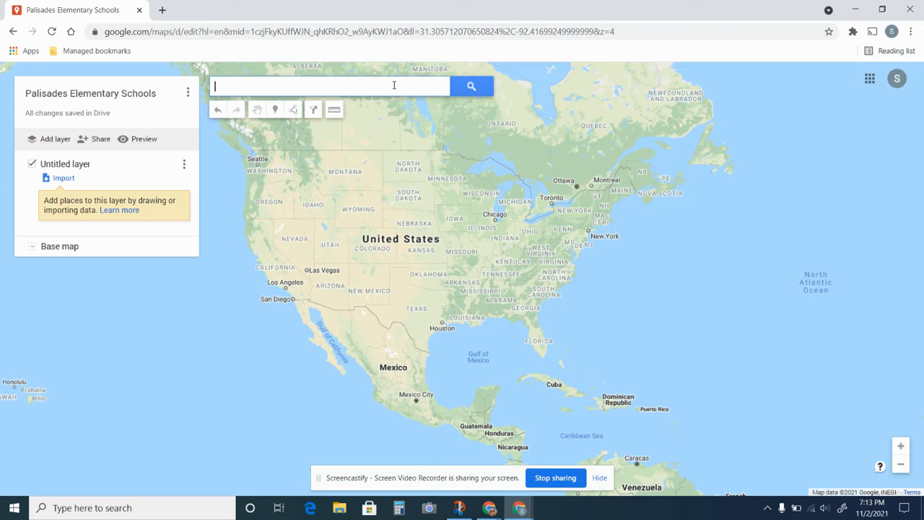
type("Durham Nockami")
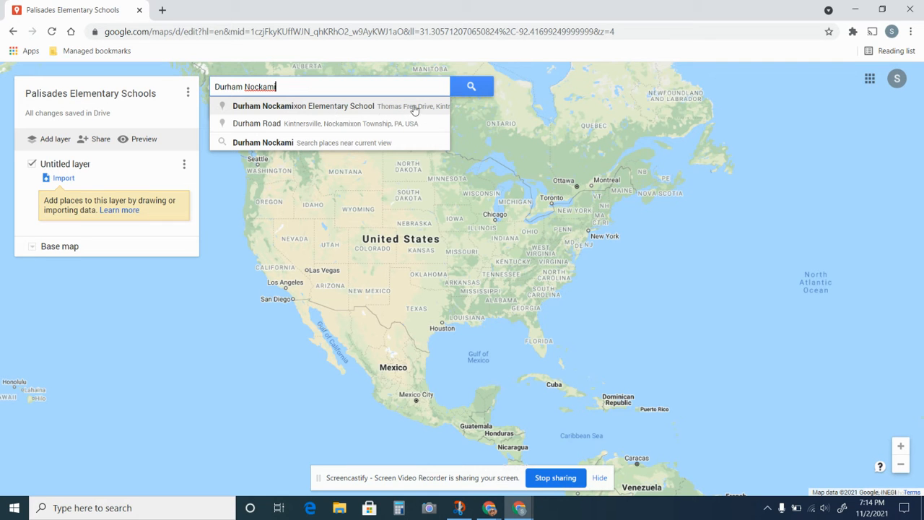
left_click(325, 108)
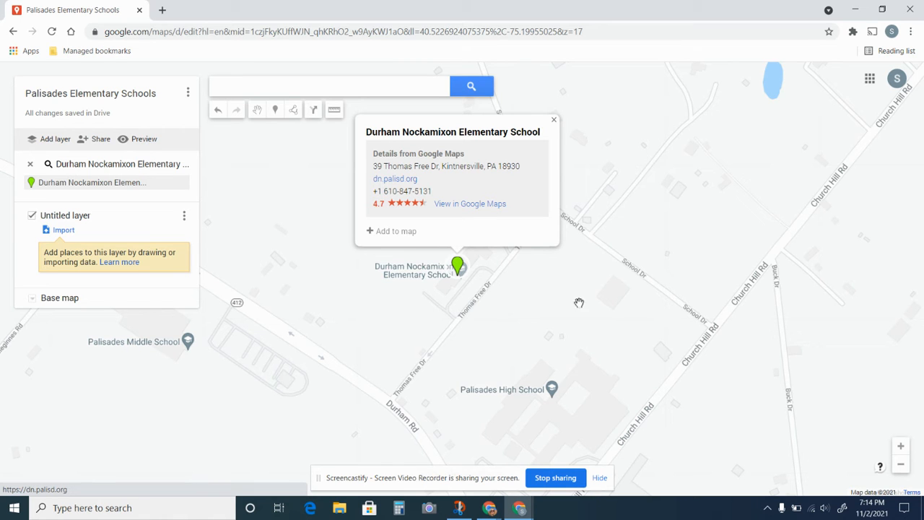
Examine where Durham Nockamixon Elementary School lies, from continent scale down to the surrounding roads and neighbouring schools.
left_click(900, 465)
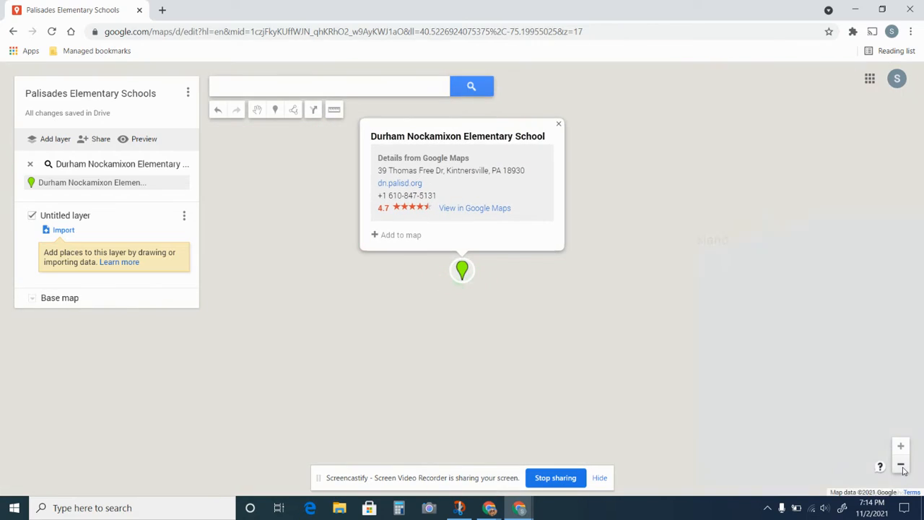
left_click(901, 466)
left_click(900, 466)
left_click(900, 466)
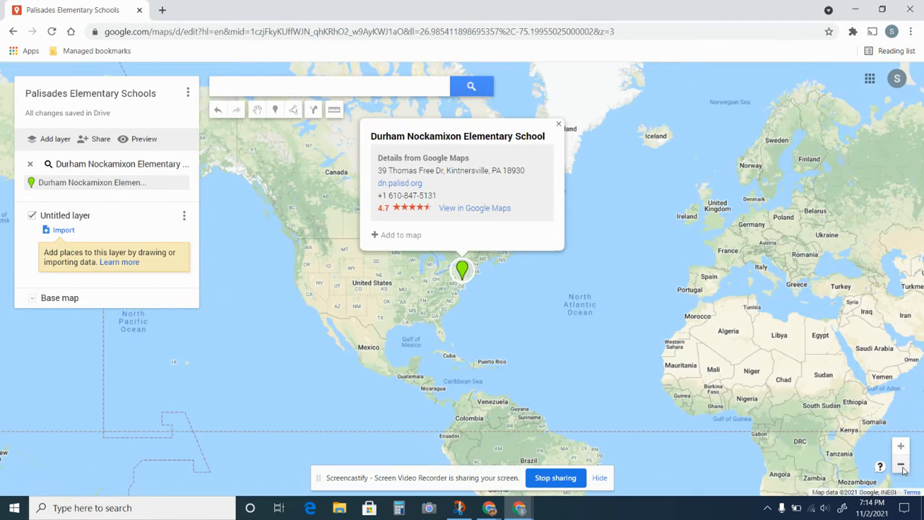
left_click(901, 447)
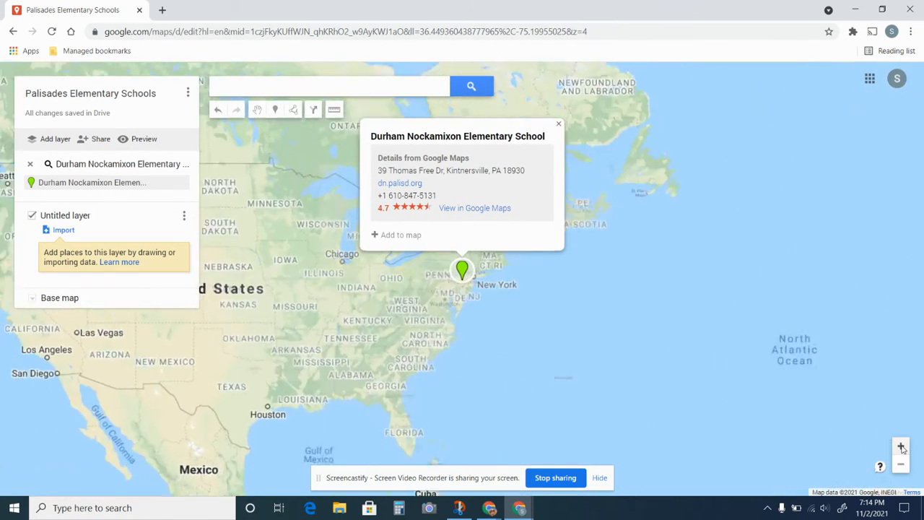
left_click(901, 447)
left_click(901, 447)
left_click(901, 447)
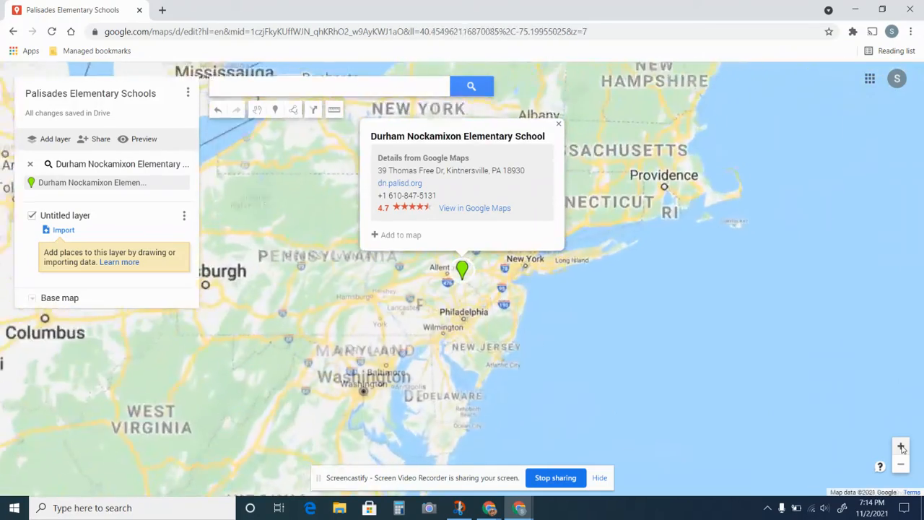
left_click(901, 447)
left_click(901, 447)
left_click(901, 447)
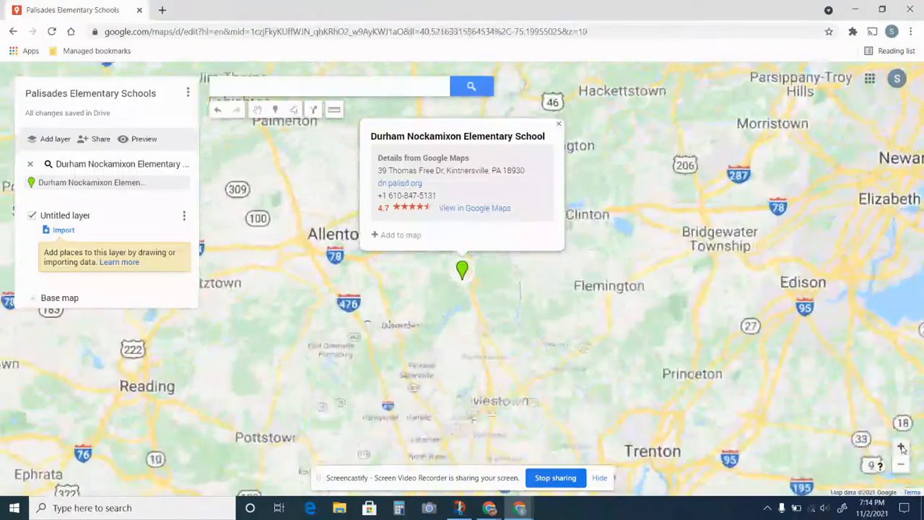
left_click(901, 446)
left_click(901, 447)
left_click(901, 447)
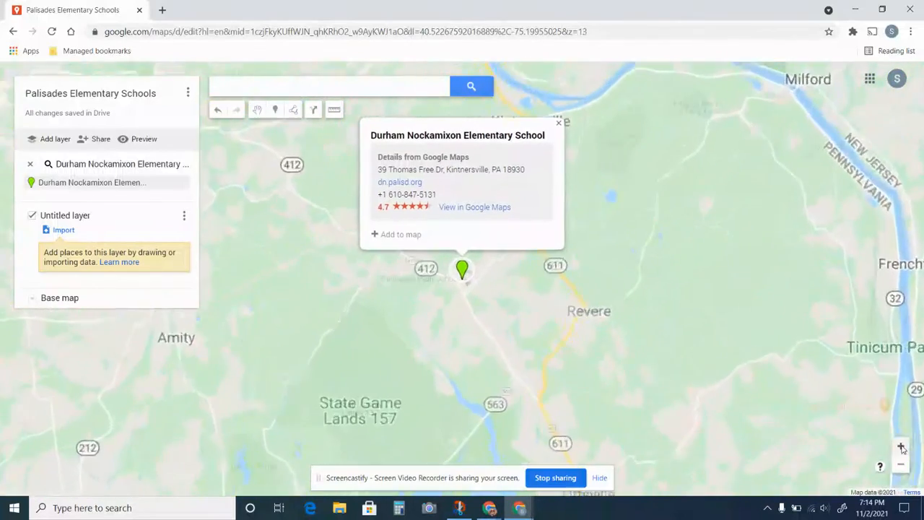
left_click(901, 447)
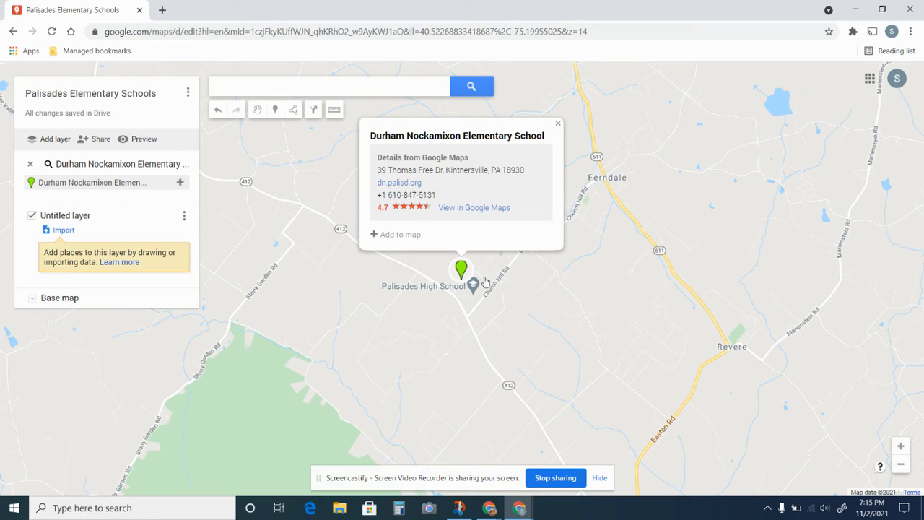
left_click(901, 447)
left_click(901, 447)
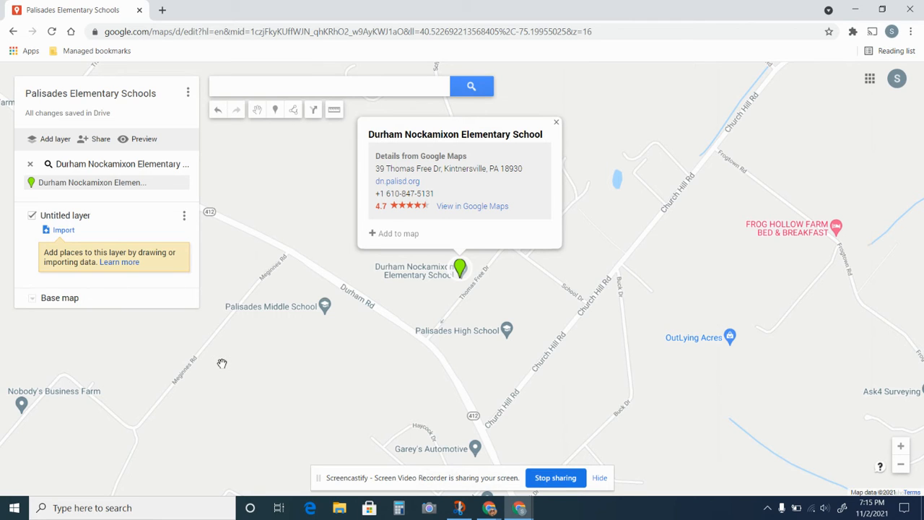
Add the Durham Nockamixon Elementary School search result to the untitled layer and close its details.
left_click(275, 110)
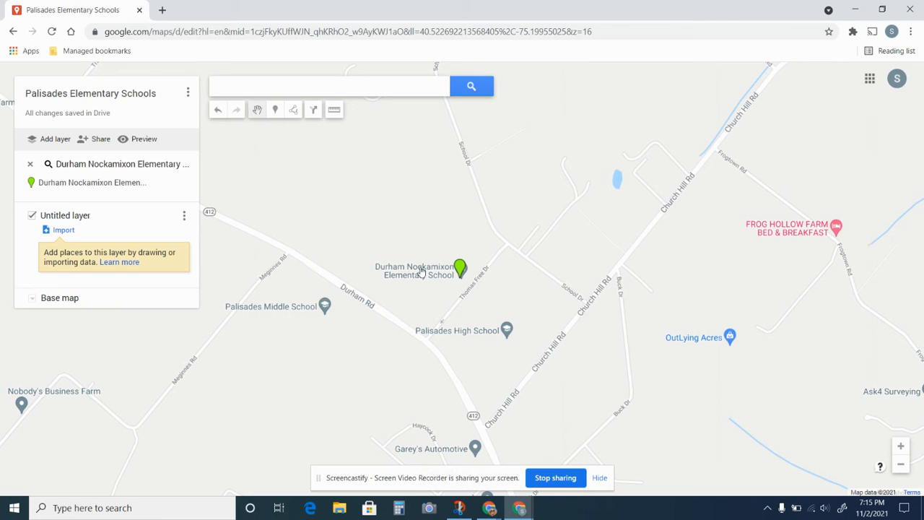
left_click(459, 268)
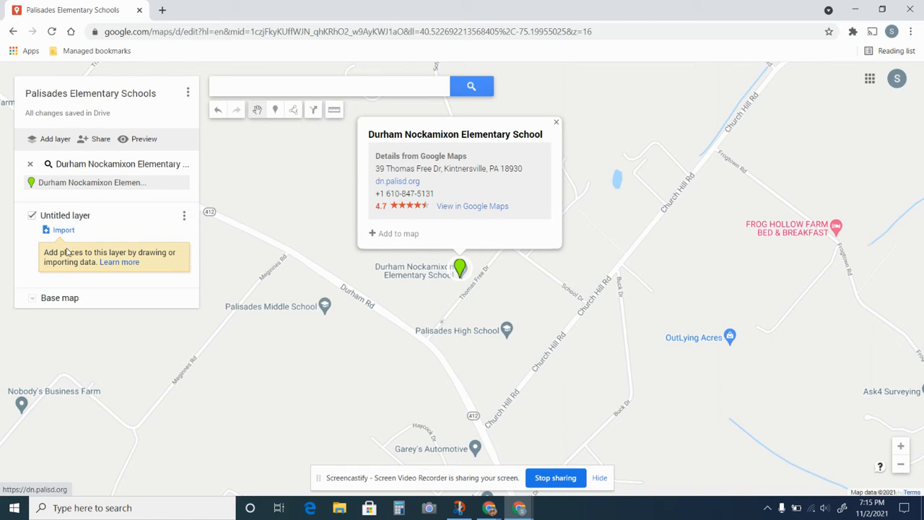
left_click(409, 234)
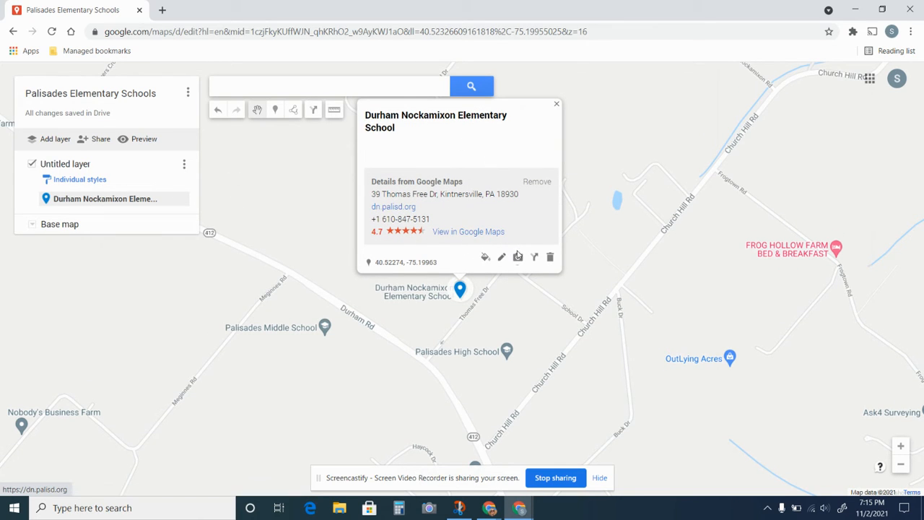
left_click(555, 106)
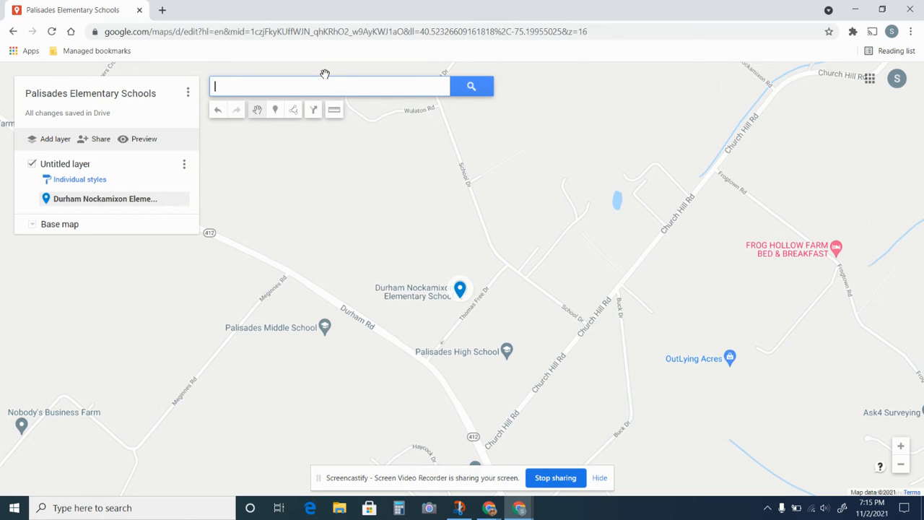
Search for Springfield Elementary School in Quakertown, PA, and add it to the map.
type("Spring")
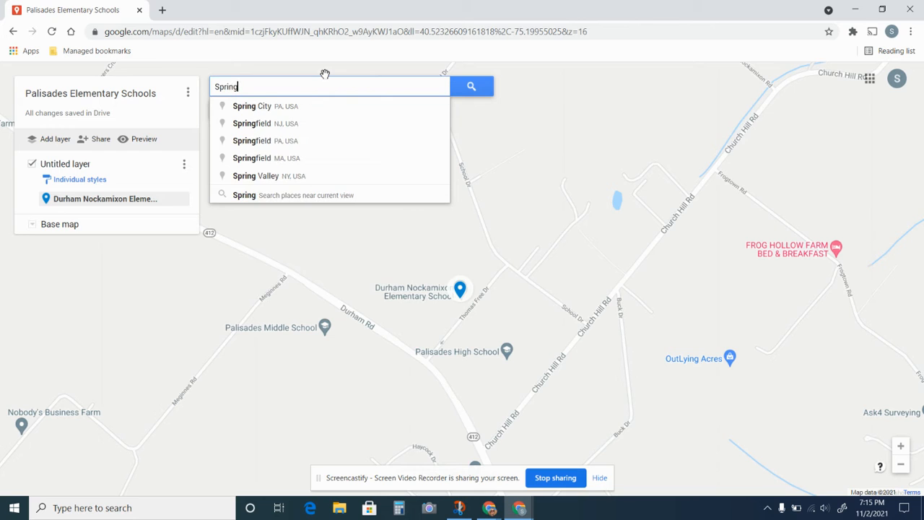
type("field ")
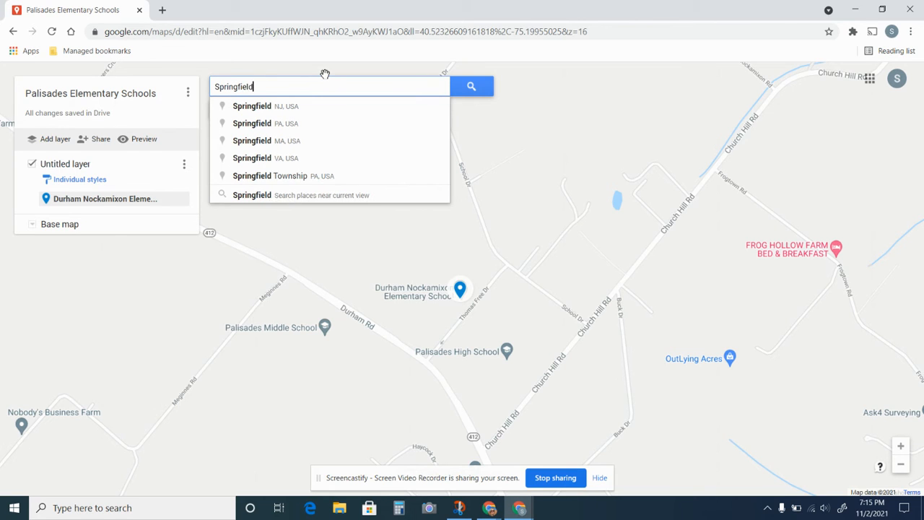
type("Eleme")
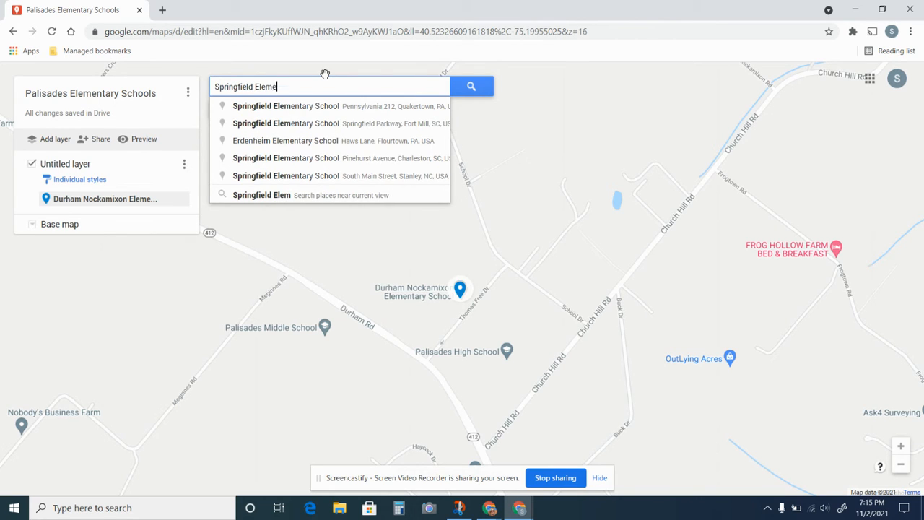
type("n")
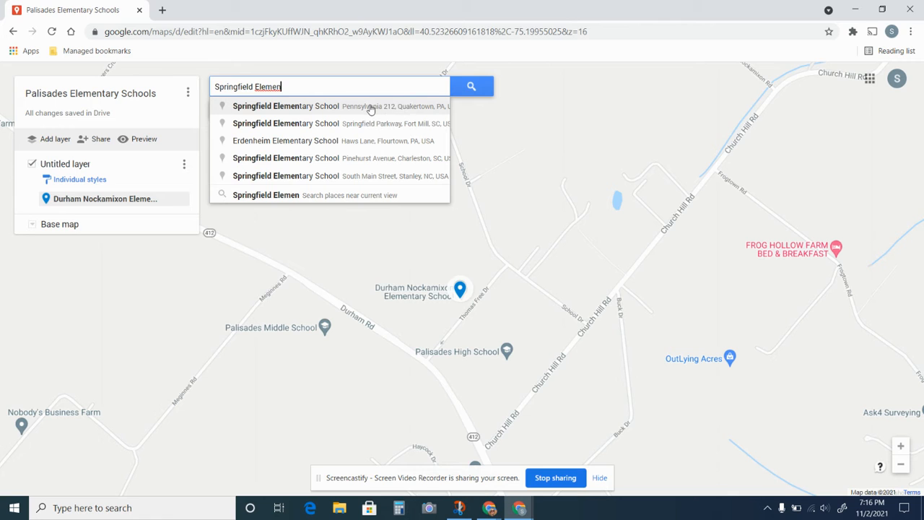
left_click(422, 108)
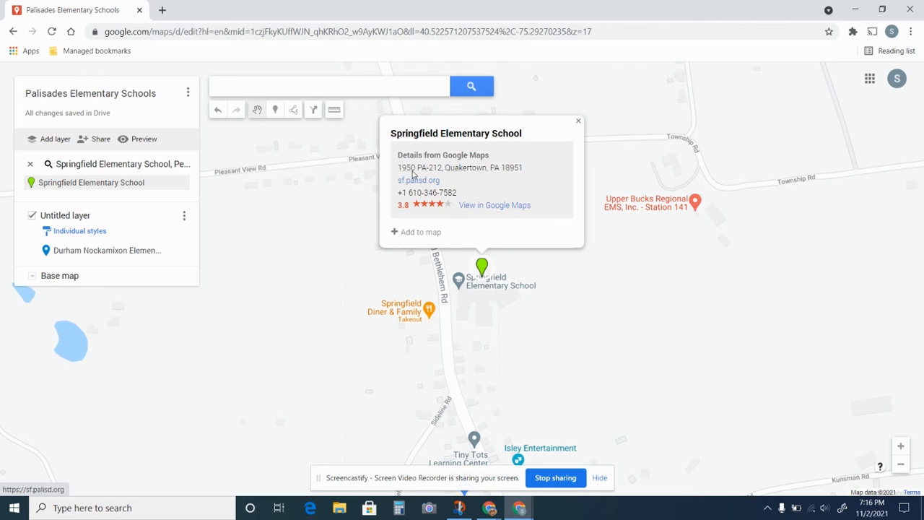
left_click(418, 232)
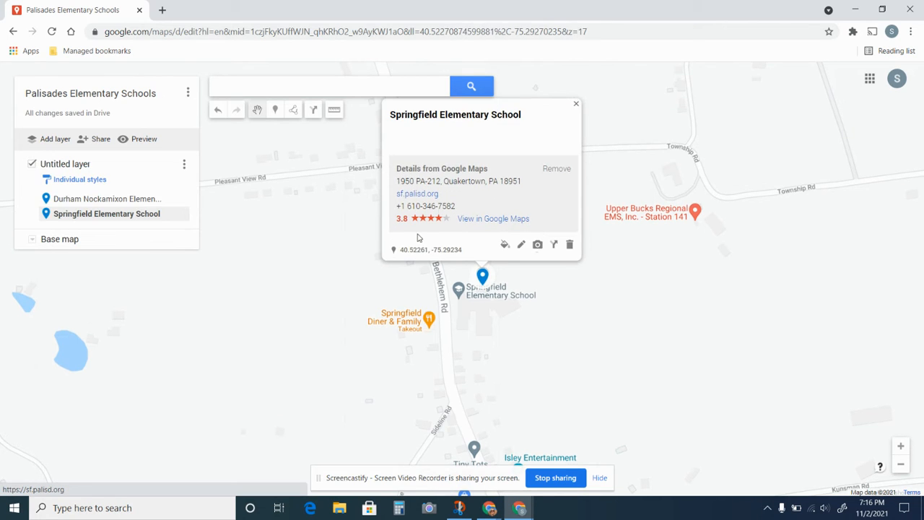
Search for Tinicum Elementary School on East Dark Hollow Road in Pipersville, PA, and add it to the map.
left_click(356, 86)
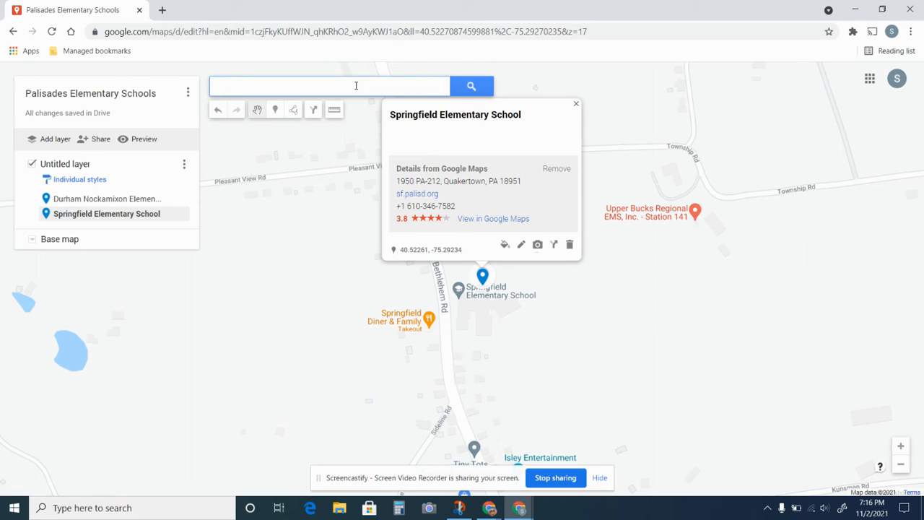
type("Tinicum ")
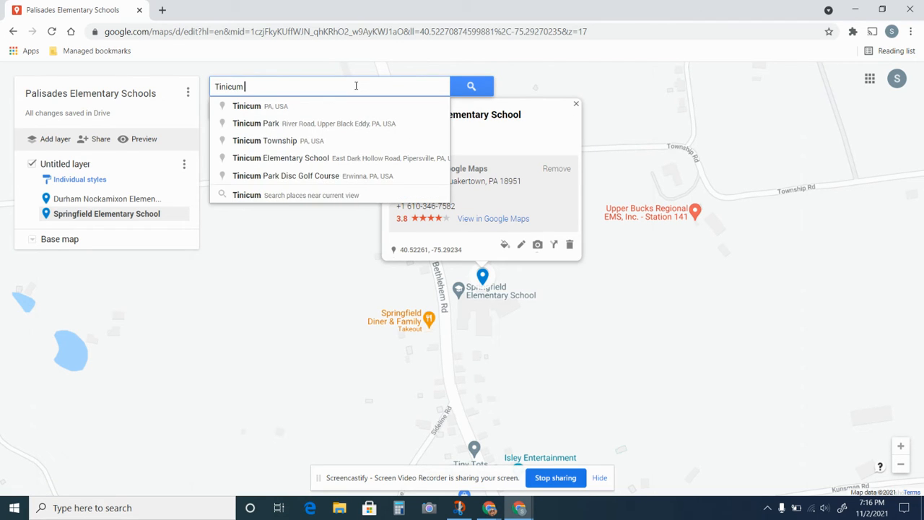
type("Elem")
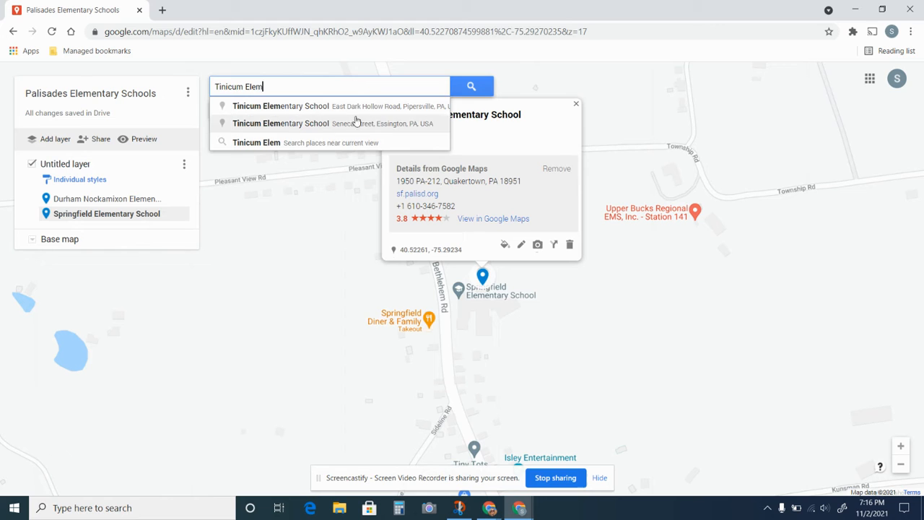
left_click(373, 109)
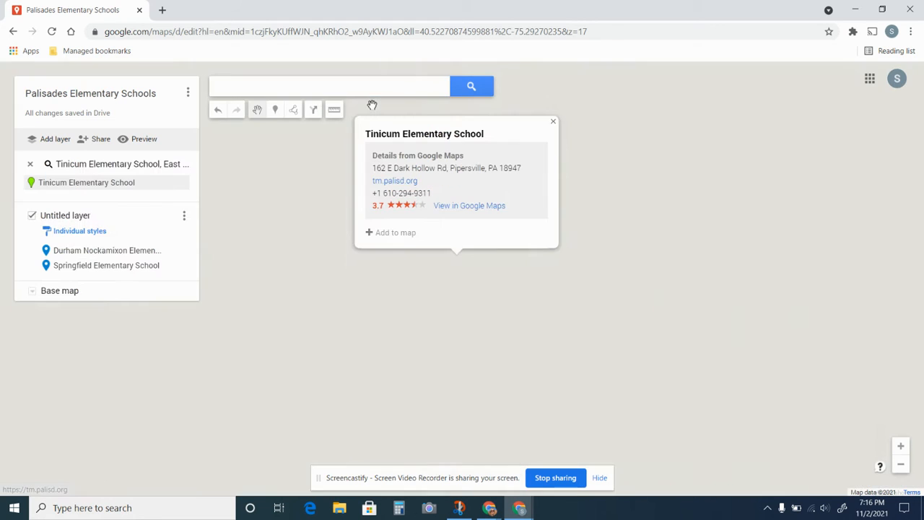
left_click(395, 233)
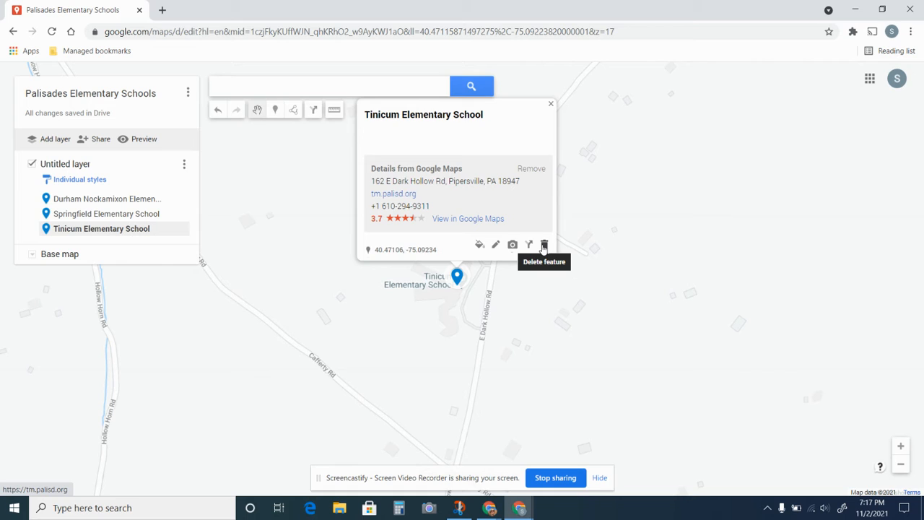
Set the Tinicum Elementary School marker's colour to dark red, RGB (165, 39, 20).
left_click(479, 246)
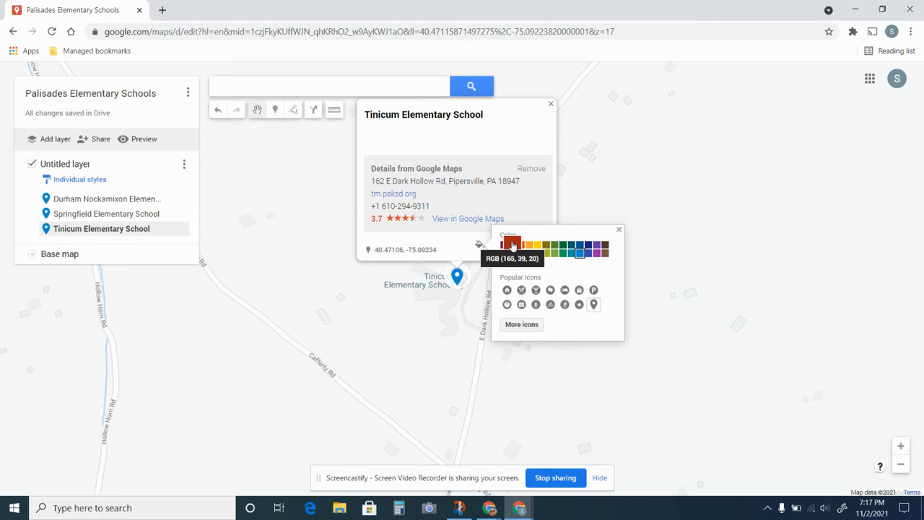
left_click(512, 246)
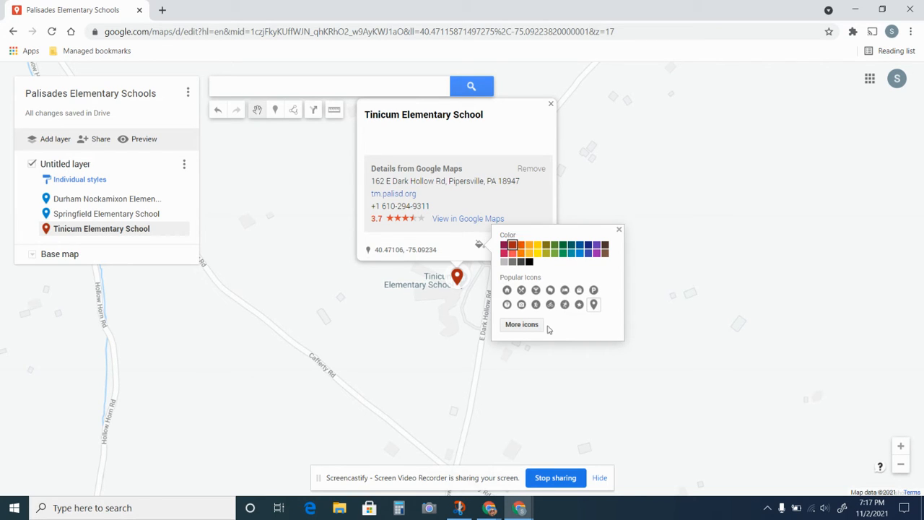
Try the house, restaurant and cocktail glass icons on the Tinicum Elementary School marker.
left_click(508, 291)
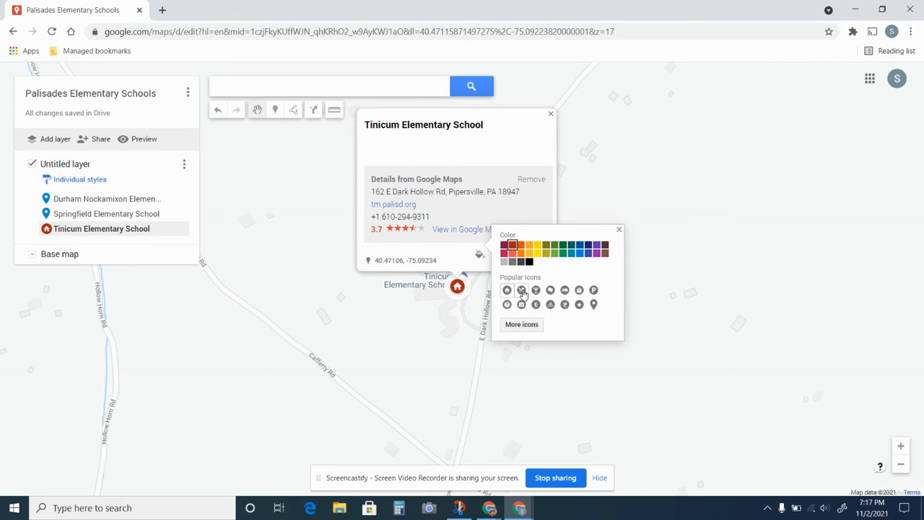
left_click(522, 292)
left_click(536, 290)
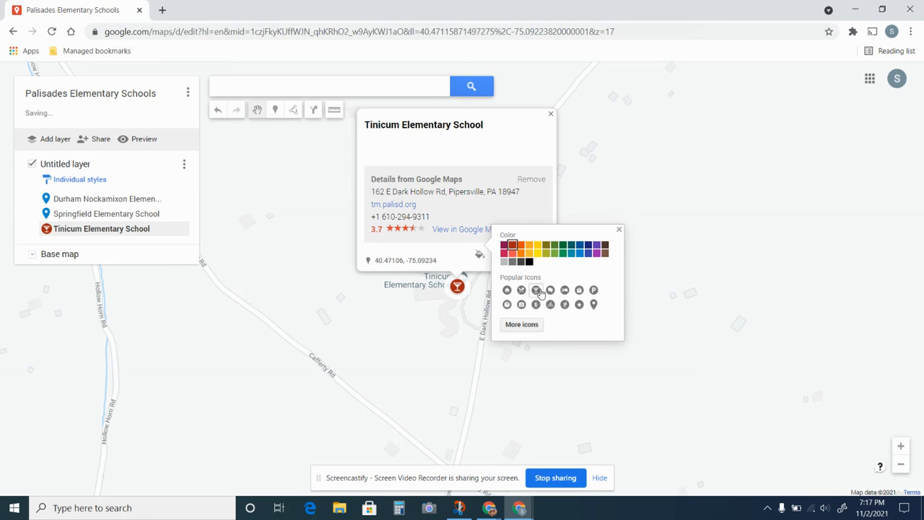
Filter the full icon collection for "school" and give the Tinicum marker the icon showing two children.
left_click(521, 325)
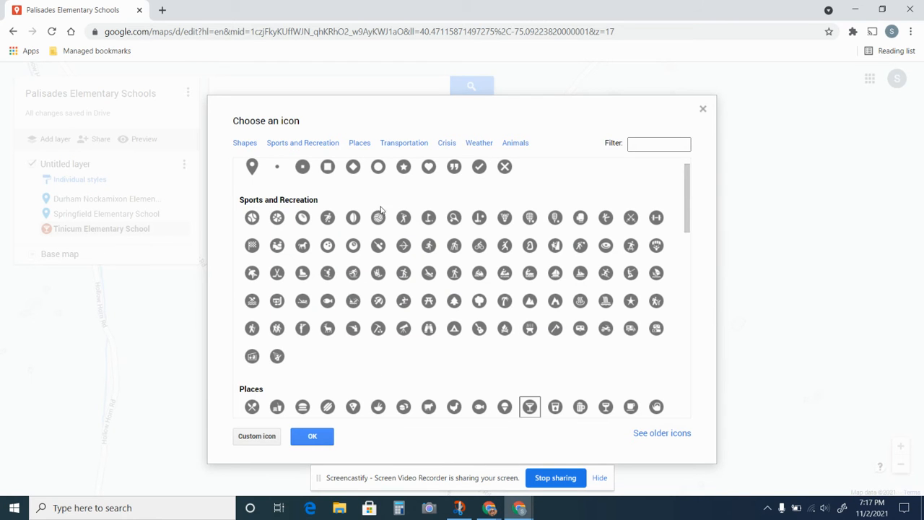
left_click(660, 144)
left_click(244, 144)
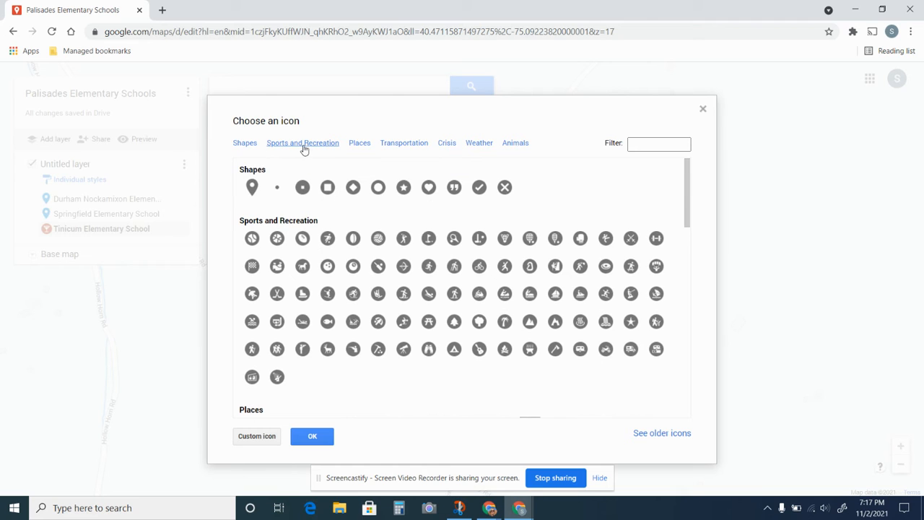
left_click(304, 143)
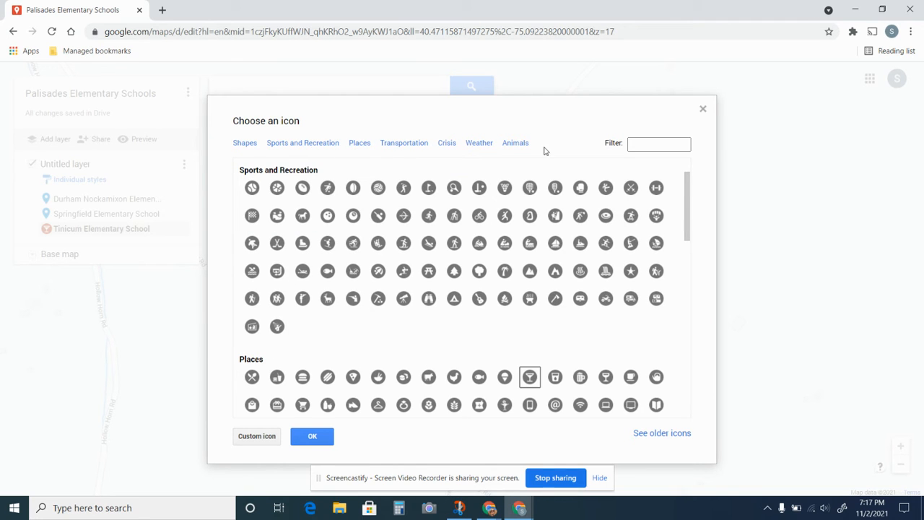
left_click(665, 141)
type("school")
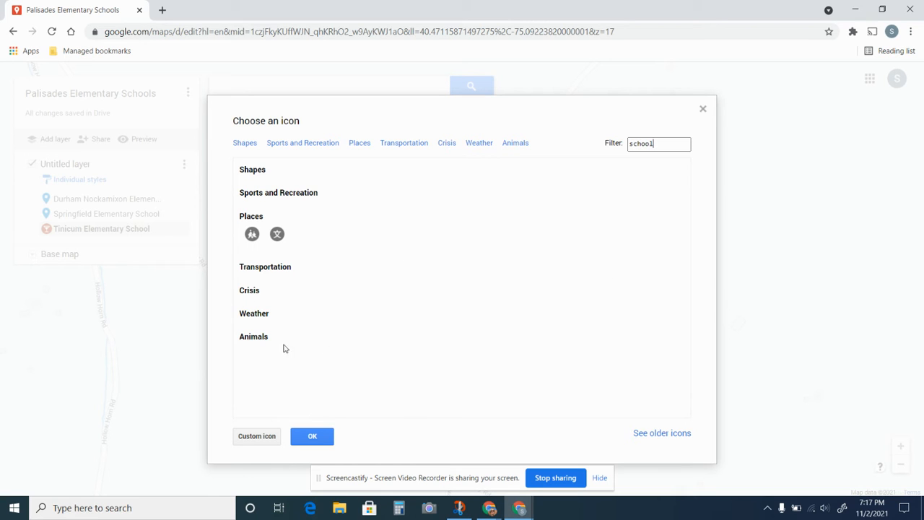
left_click(251, 233)
left_click(311, 436)
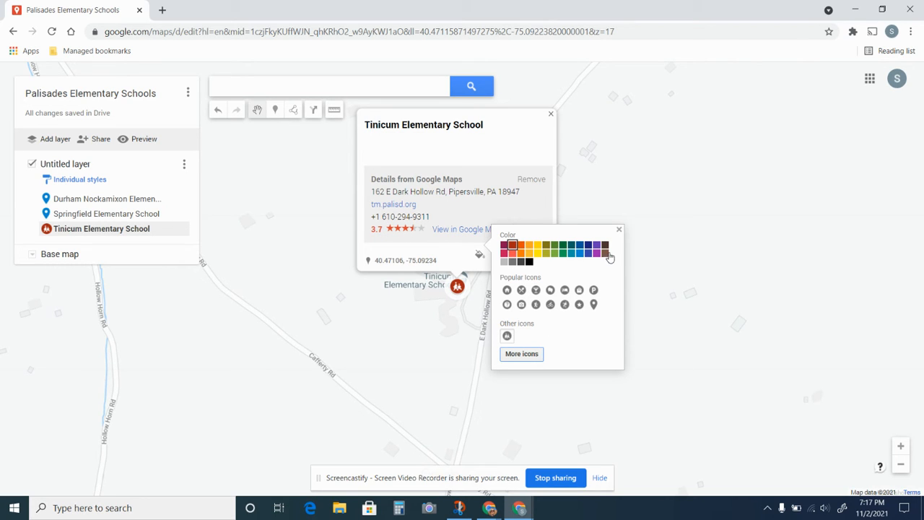
left_click(619, 230)
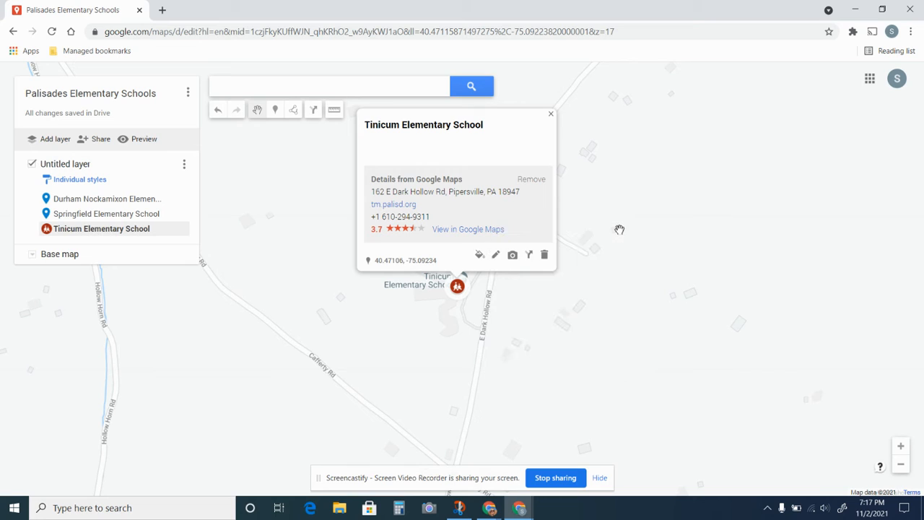
Start adding a picture to the Tinicum marker and search Google images for "Tinicum Elementary School".
left_click(512, 256)
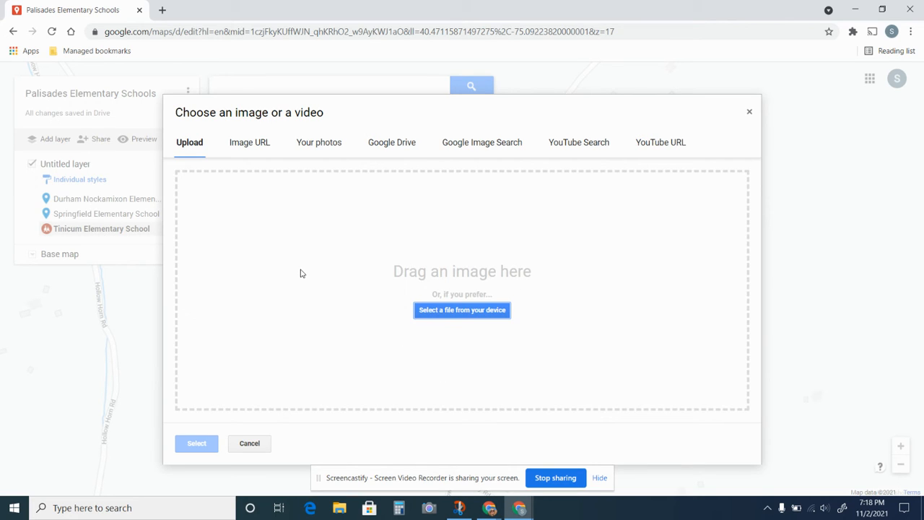
left_click(483, 145)
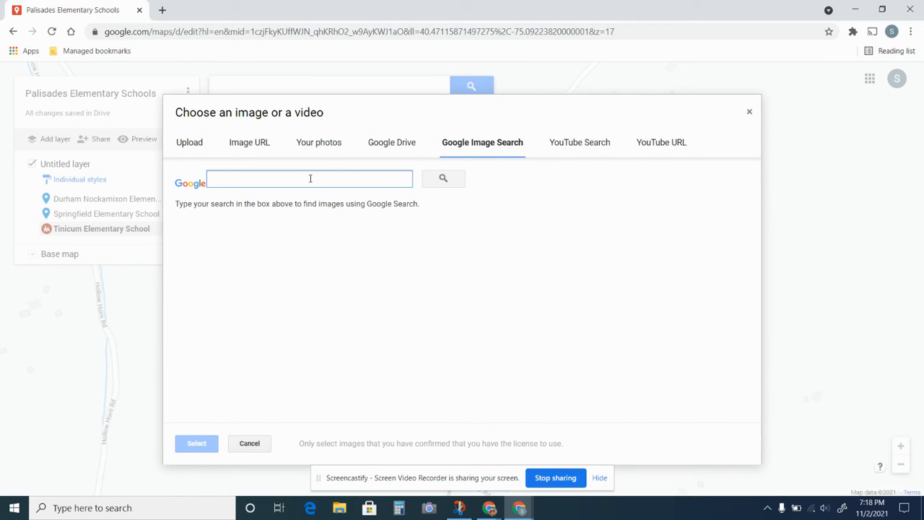
type("Tin")
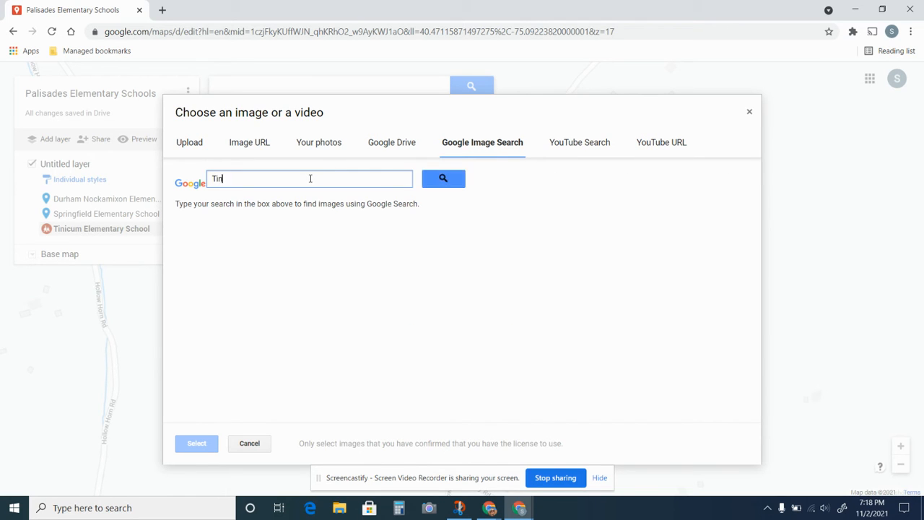
type("icum Elementary Scho")
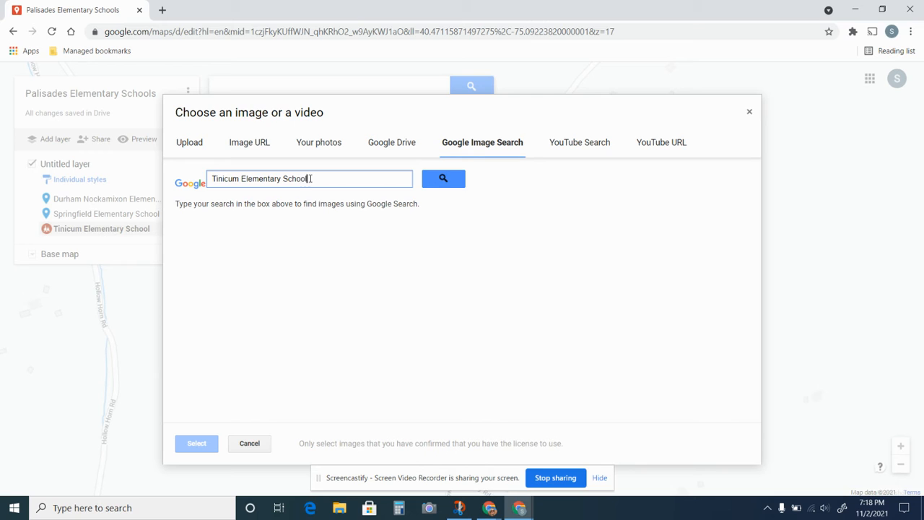
type("ol")
key("Return")
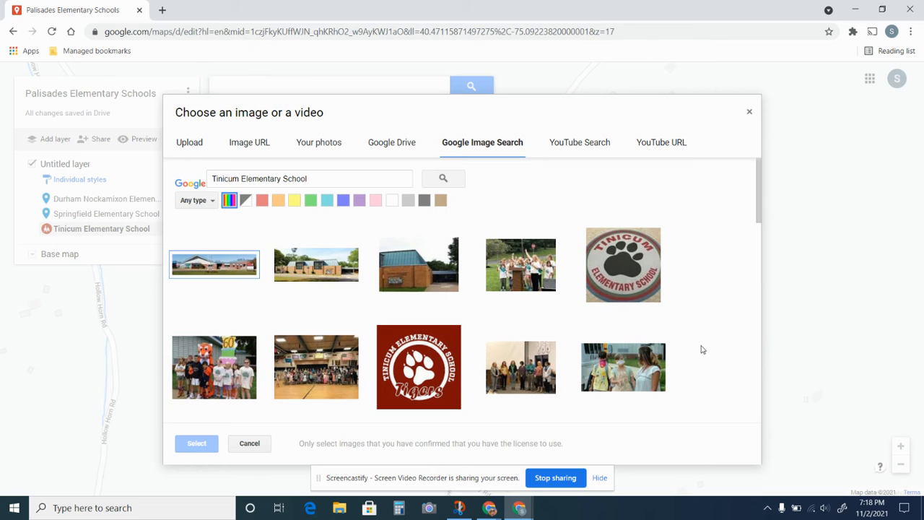
Insert the round Tinicum Elementary School paw print logo from the image results and save the marker.
scroll(703, 350, "down", 2)
scroll(702, 349, "down", 2)
scroll(702, 349, "up", 4)
left_click(624, 260)
left_click(196, 443)
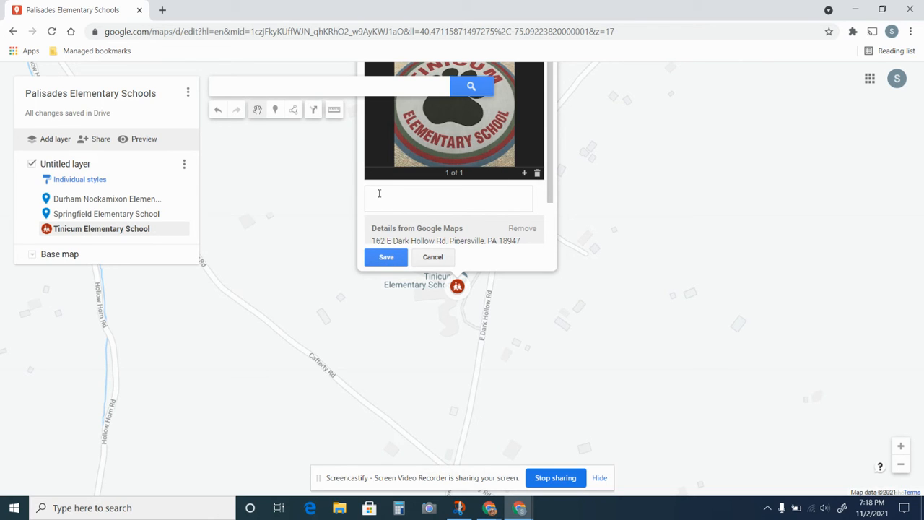
left_click(484, 200)
left_click(386, 259)
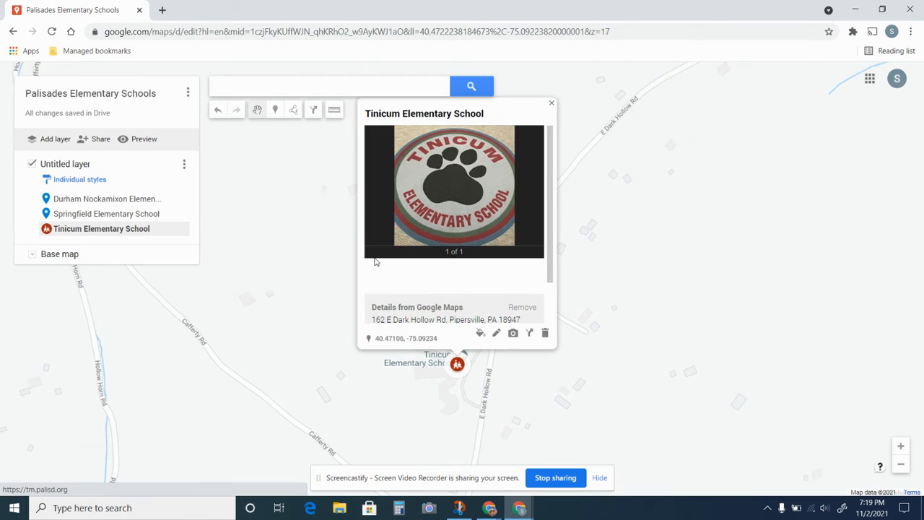
Restyle the Springfield Elementary School marker with yellow and the icon showing two children.
left_click(93, 213)
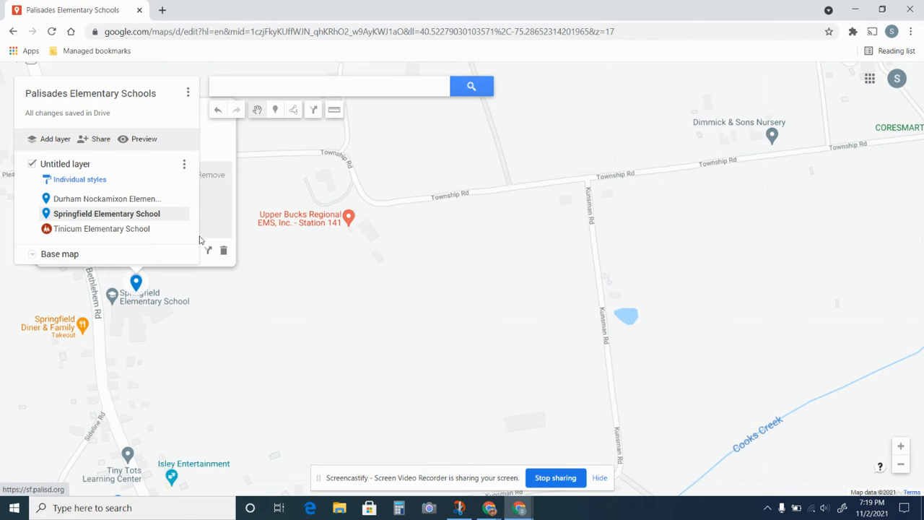
left_click_drag(427, 316, 797, 338)
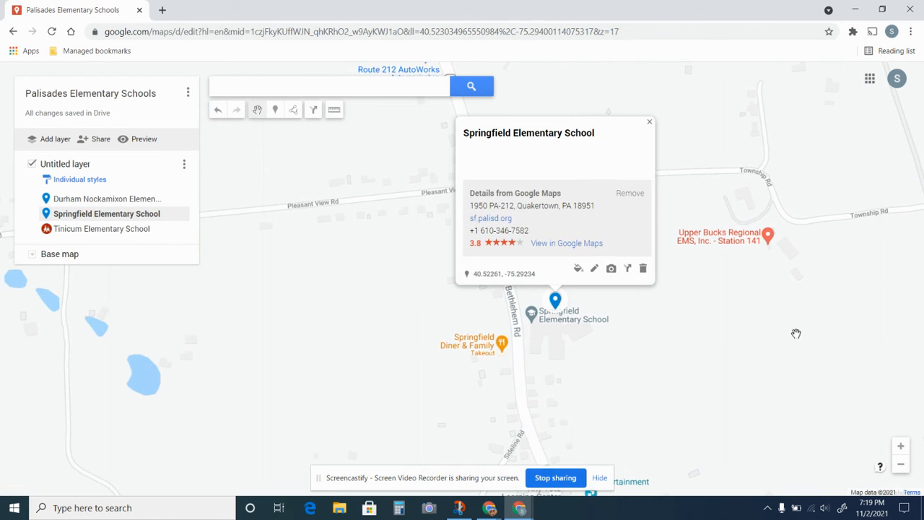
left_click(578, 269)
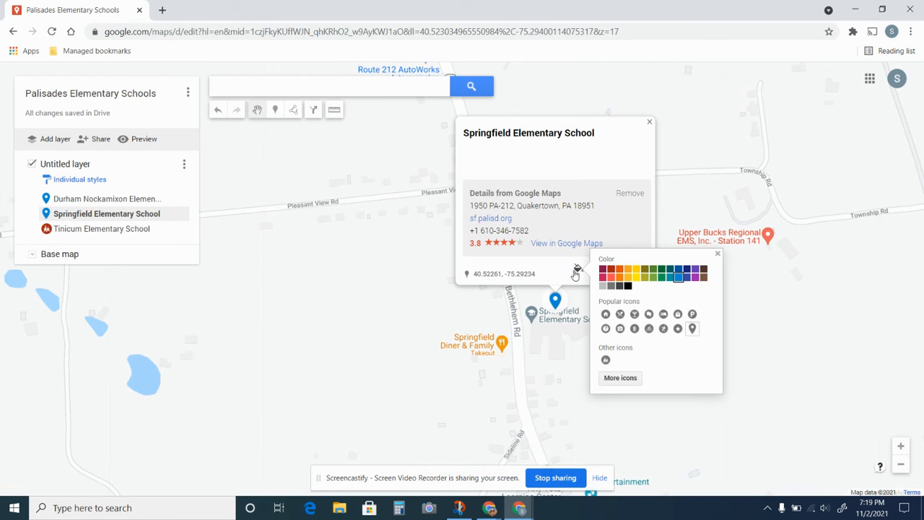
left_click(640, 279)
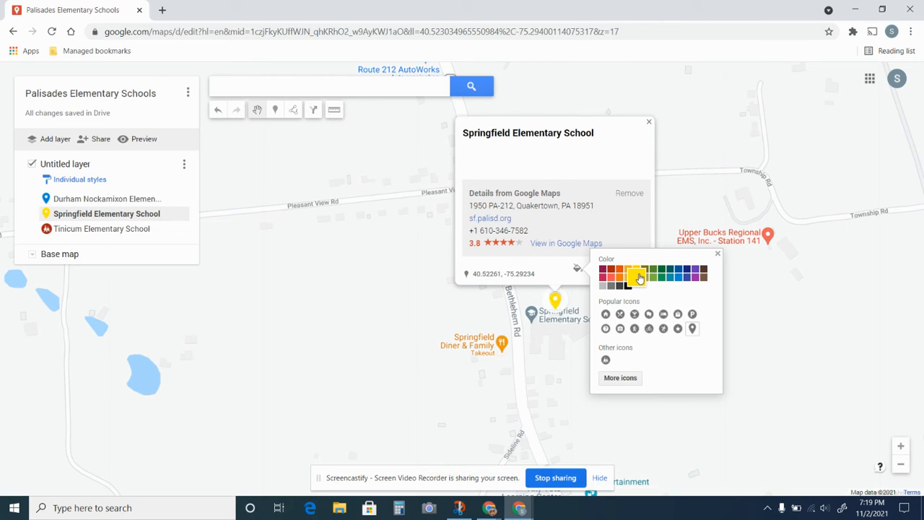
left_click(606, 361)
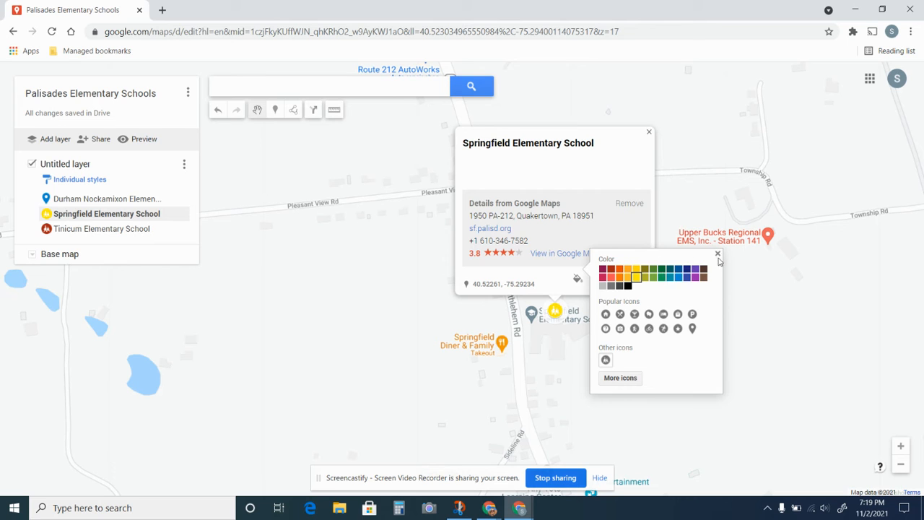
left_click(717, 255)
Start adding a picture to the Springfield marker and search Google images for "Springfield Elementary".
left_click(610, 278)
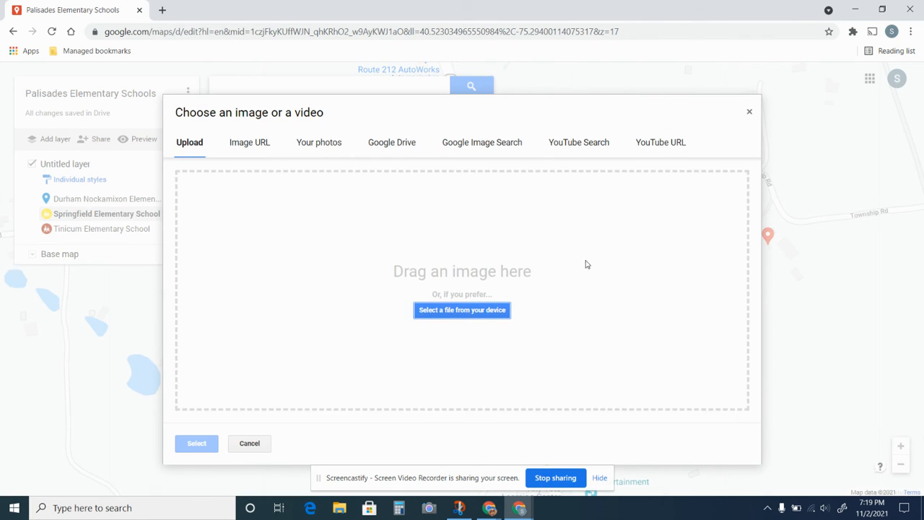
left_click(482, 143)
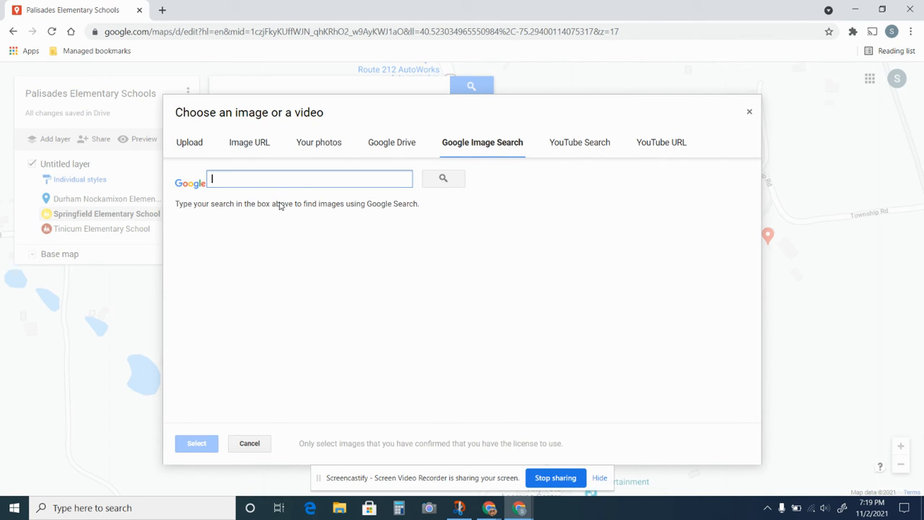
type("Springfield")
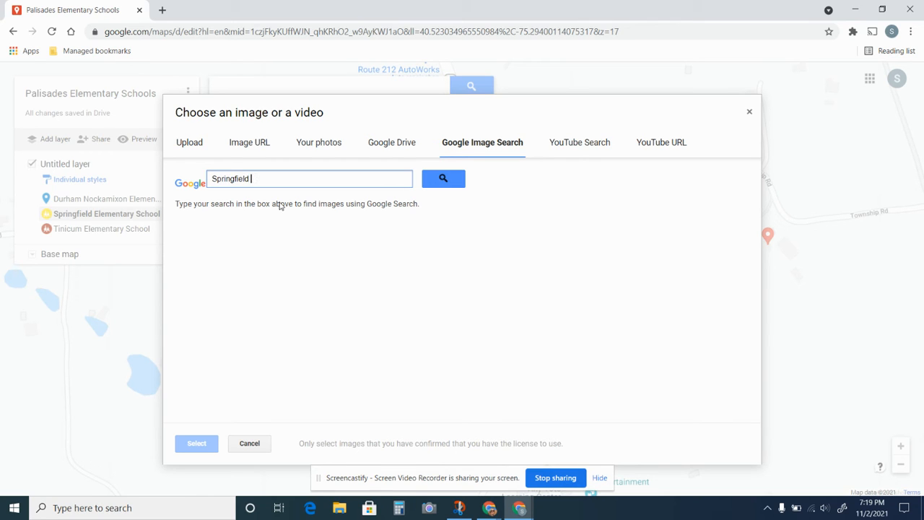
type(" Elementary")
key("Return")
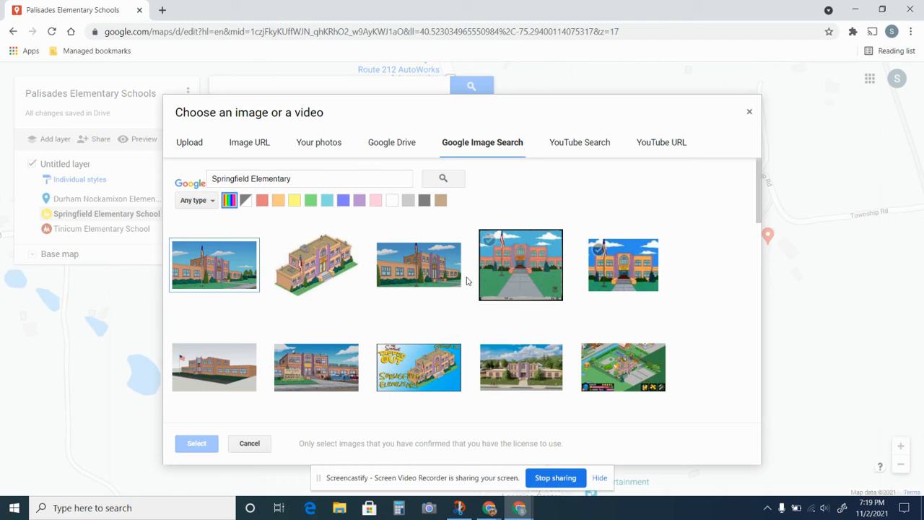
Refine the image search to "Springfield Elementary School Quakertown, PA", insert the Panthers paw print logo and save the Springfield marker.
left_click(318, 177)
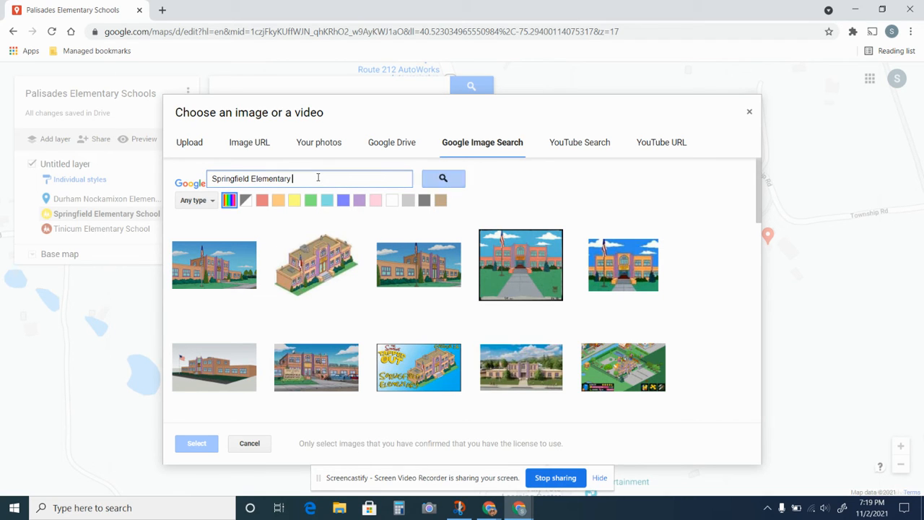
type("School Quakertown, PA")
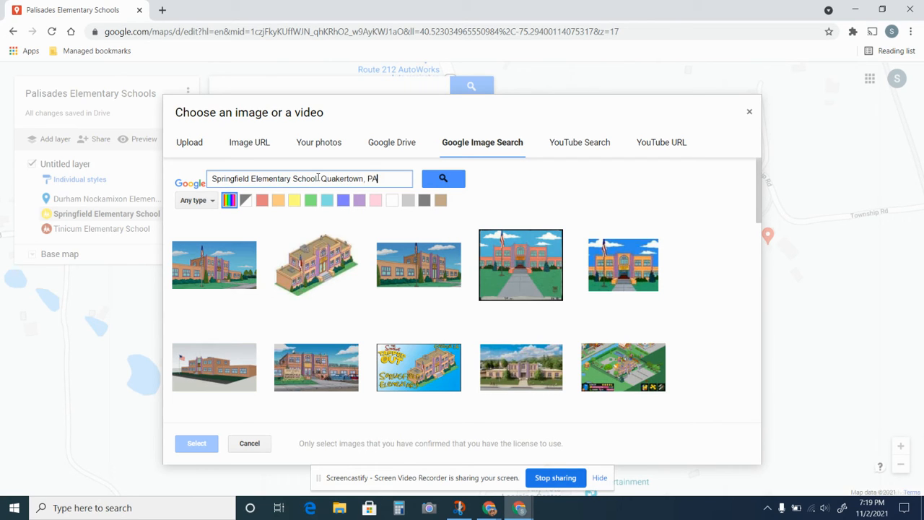
key("Return")
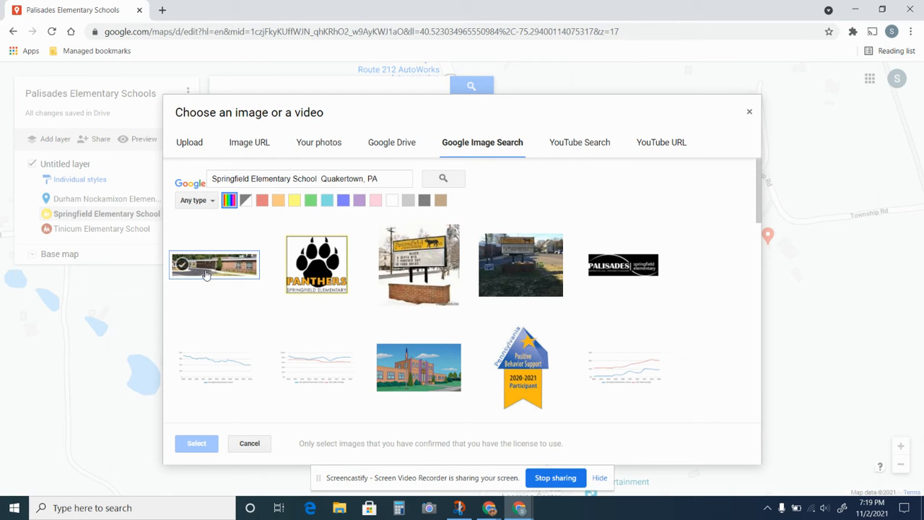
double_click(323, 277)
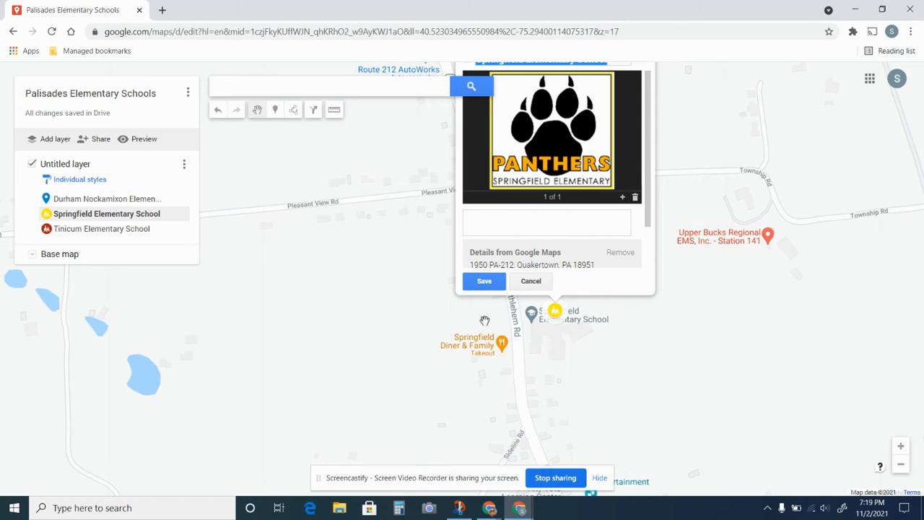
left_click(482, 281)
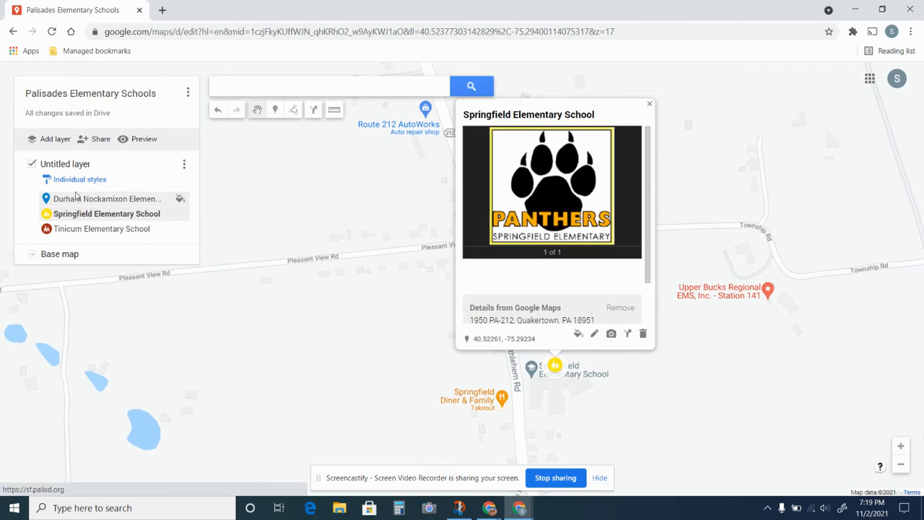
Restyle the Durham Nockamixon Elementary School marker with dark blue and the icon showing two children.
left_click(77, 198)
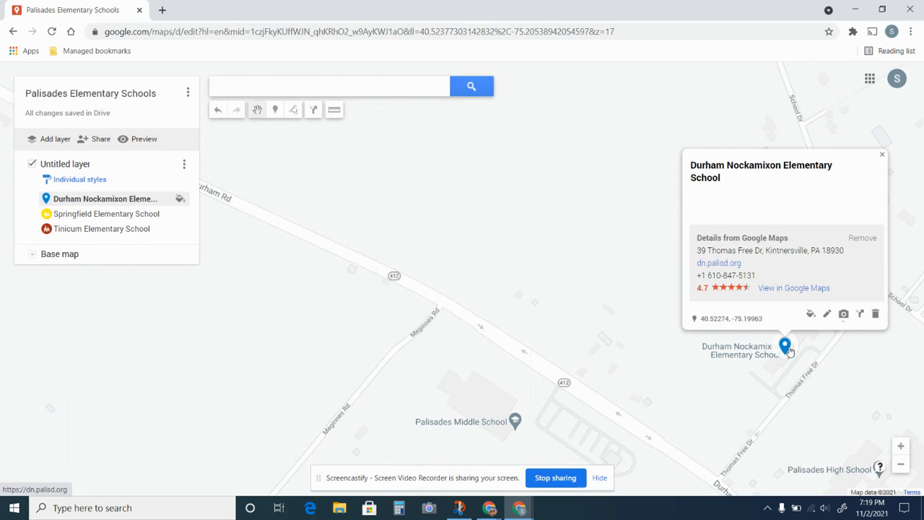
left_click(810, 313)
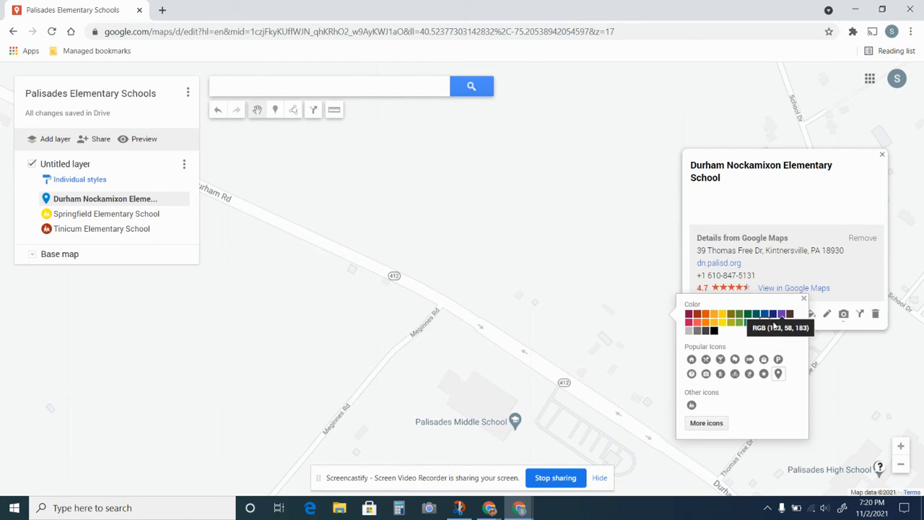
left_click(773, 321)
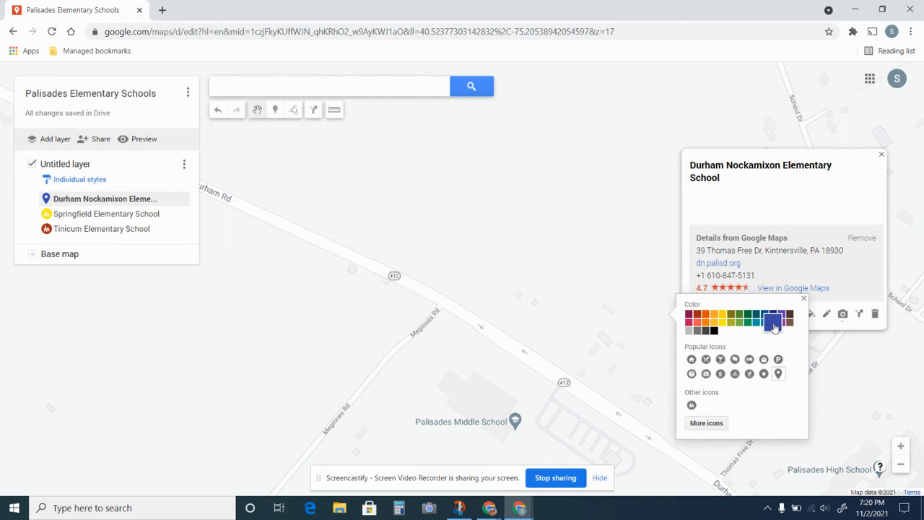
left_click(691, 406)
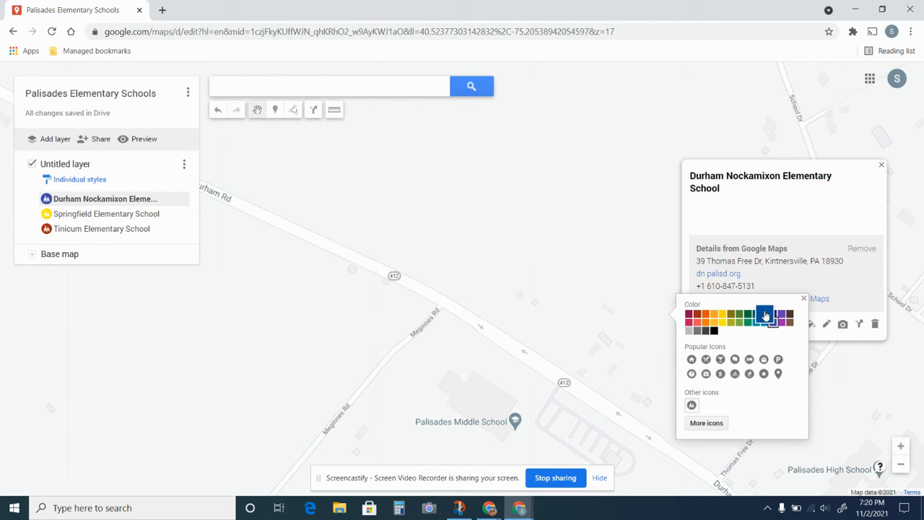
left_click(804, 299)
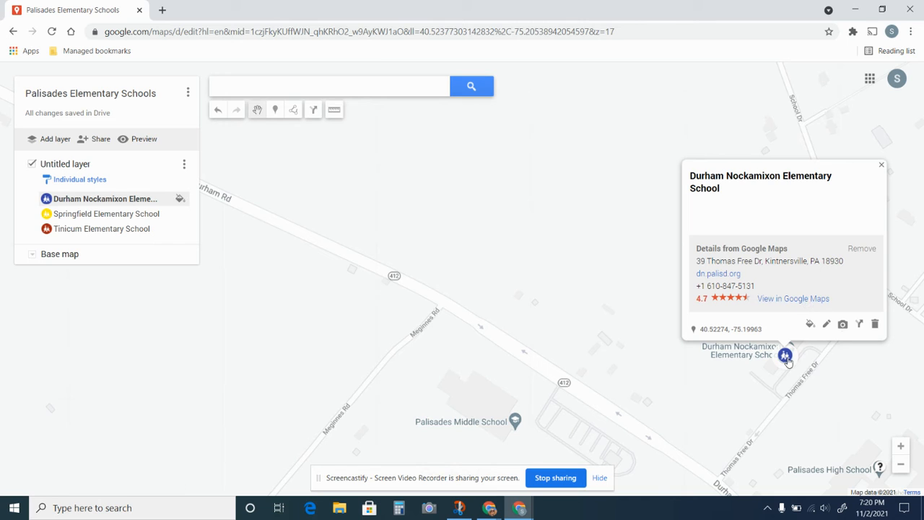
Try to add the Durham Nockamixon Bulldogs logo to its marker from a Google image search for "durham nockamixon school".
left_click(843, 324)
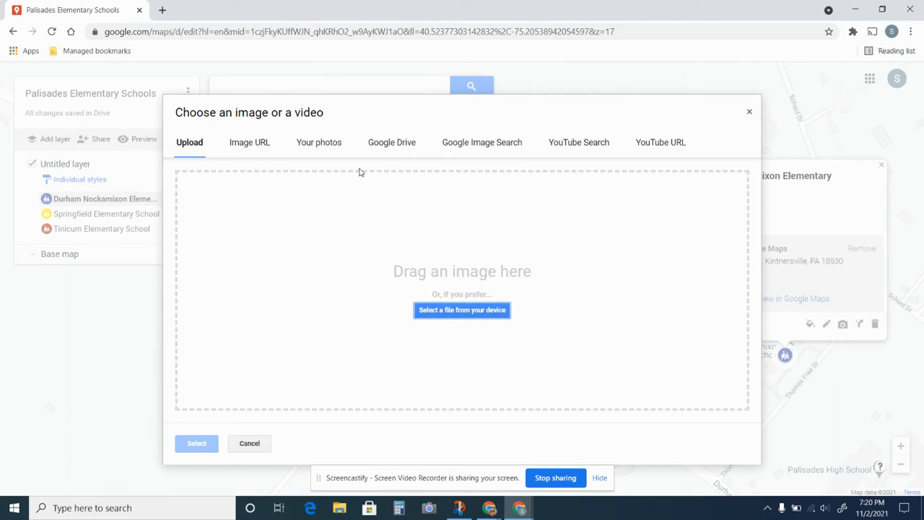
left_click(498, 147)
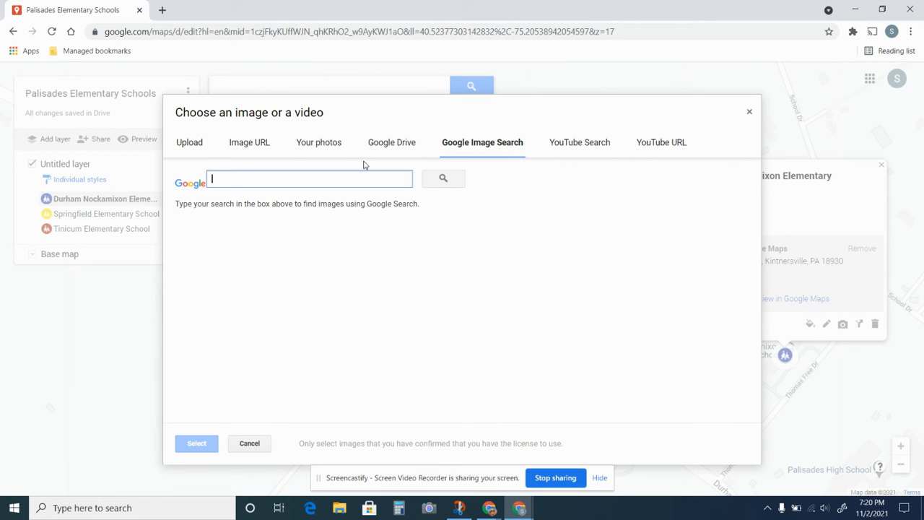
type("durham nocka")
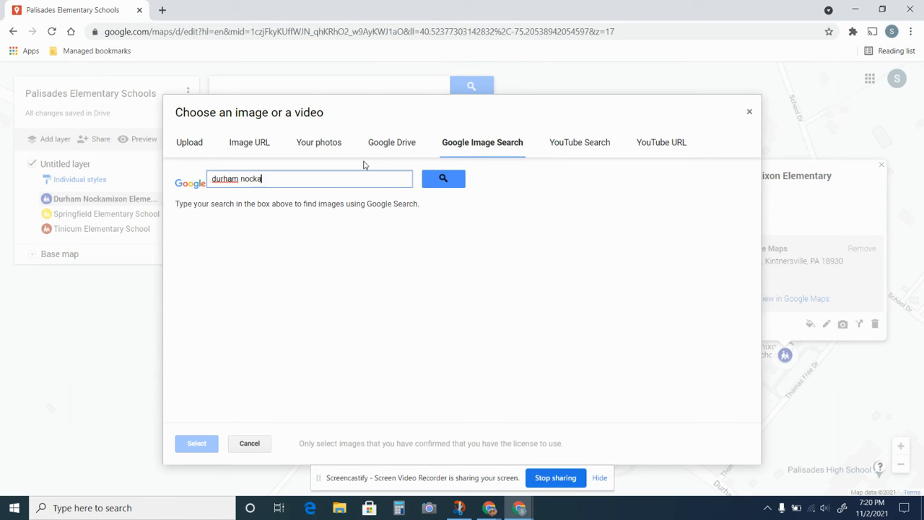
type("mixon school")
key("Return")
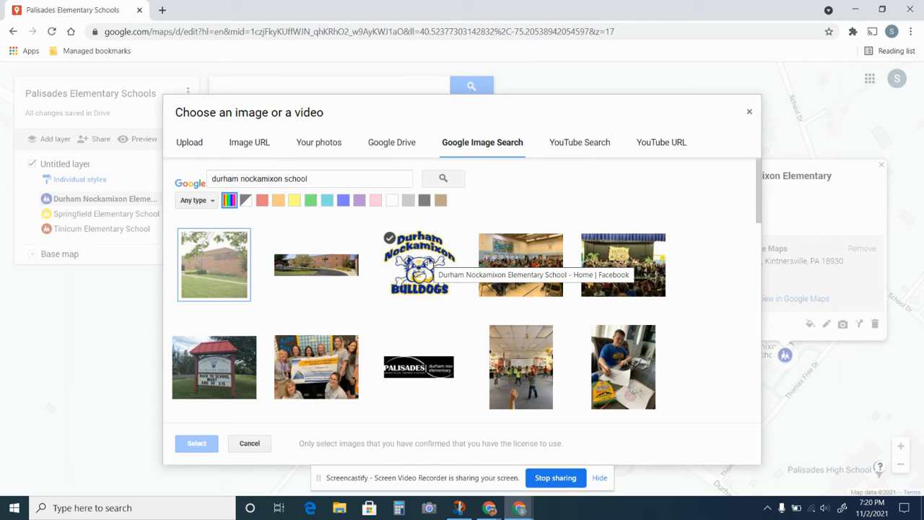
double_click(429, 263)
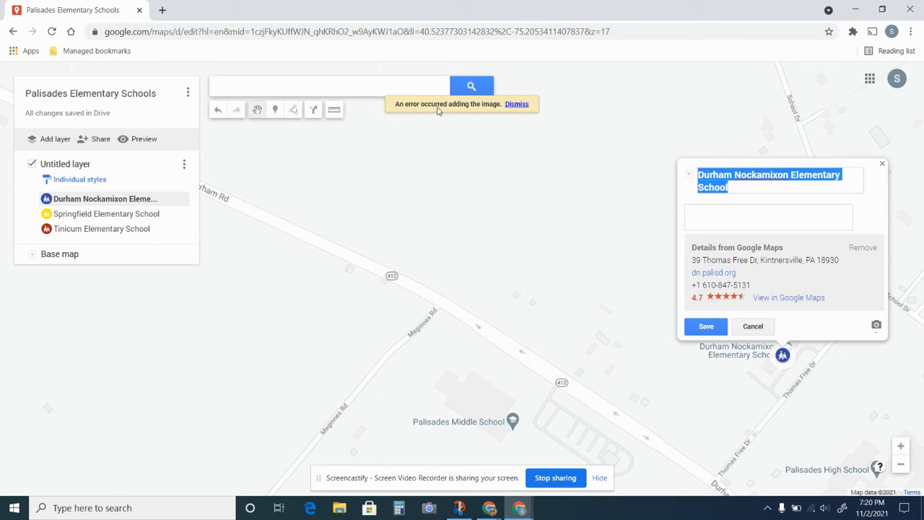
left_click(517, 106)
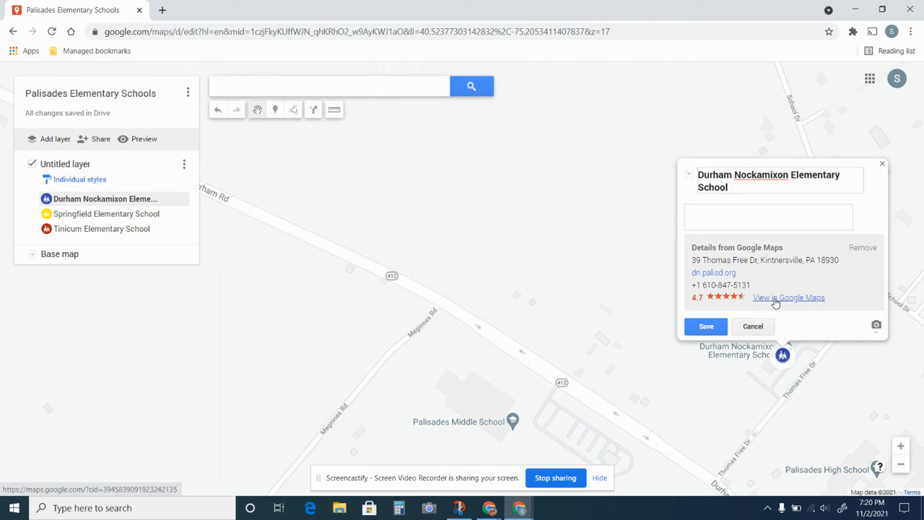
Search Google images for "durham nockamixon", insert the Bulldogs logo with black side bars and save the Durham Nockamixon marker.
left_click(876, 324)
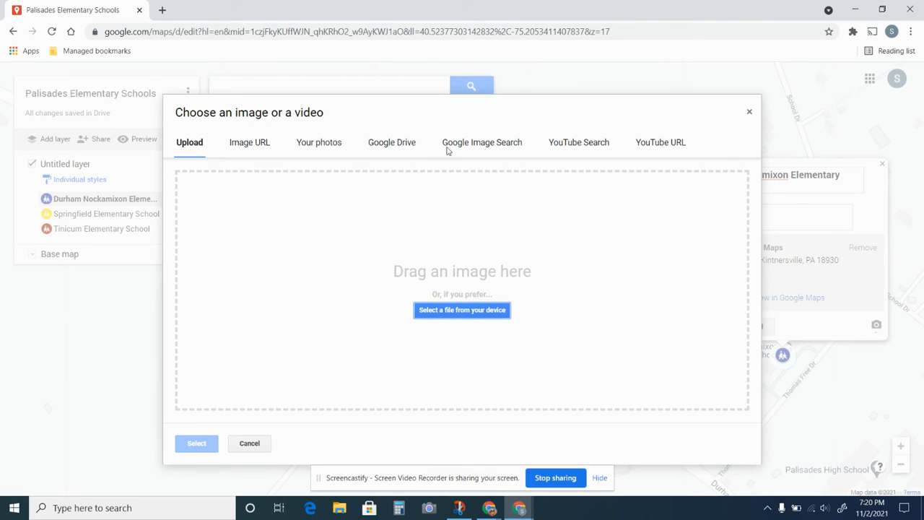
left_click(485, 144)
type("d")
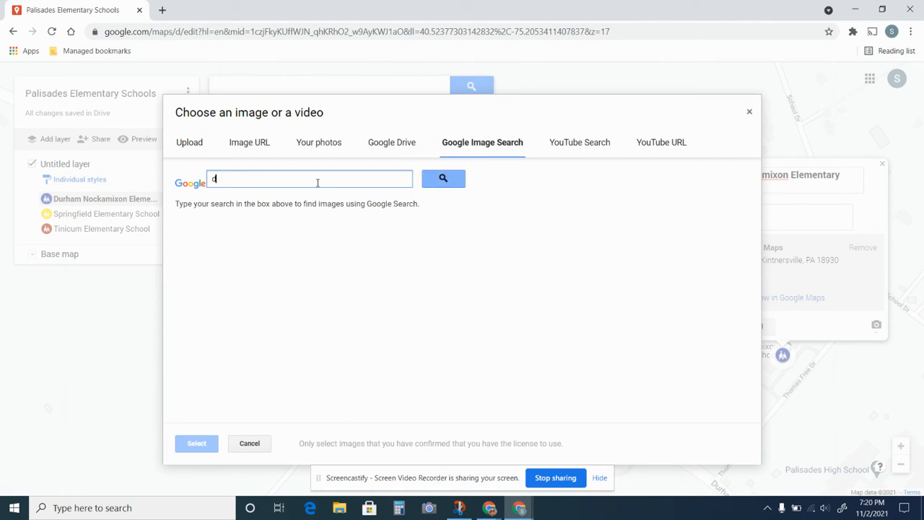
type("urham nockami")
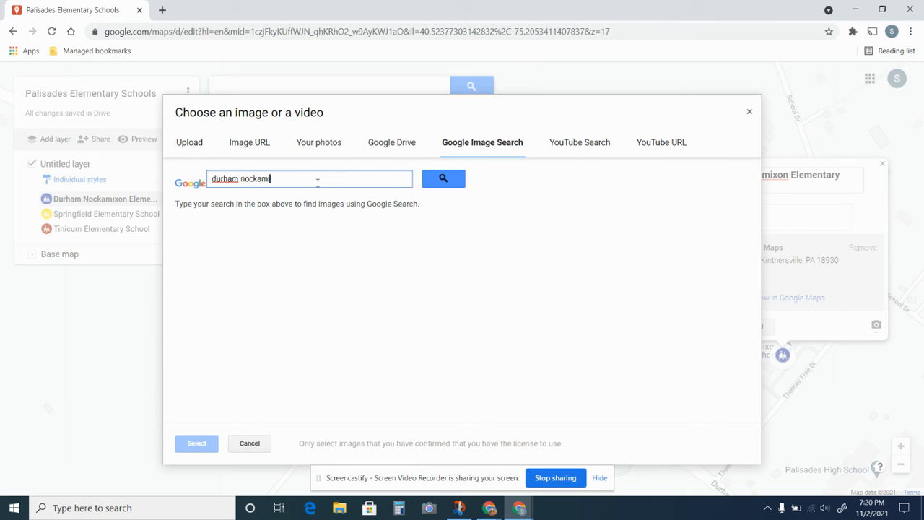
type("xon")
key("Return")
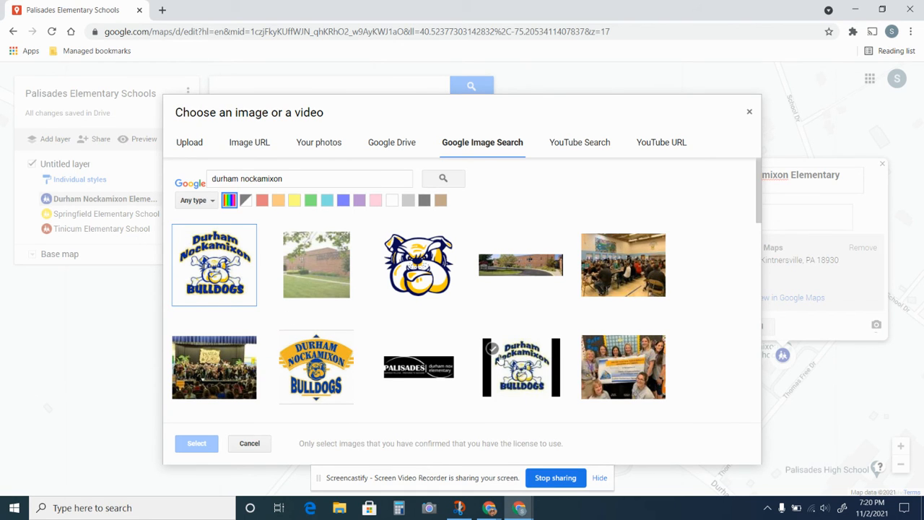
double_click(526, 376)
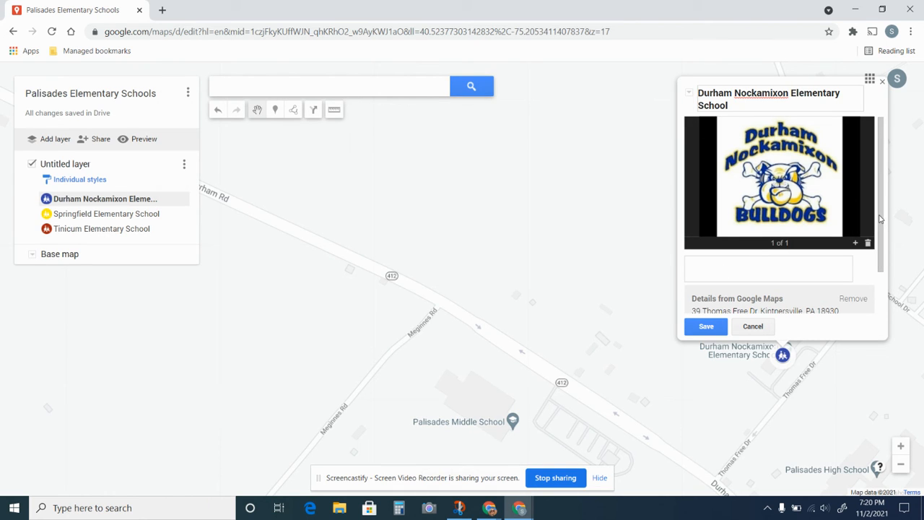
left_click(706, 327)
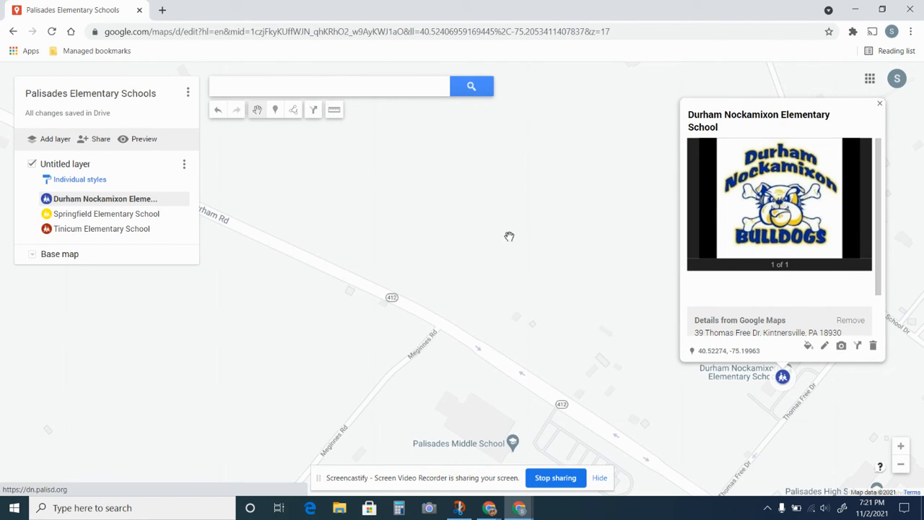
left_click(880, 103)
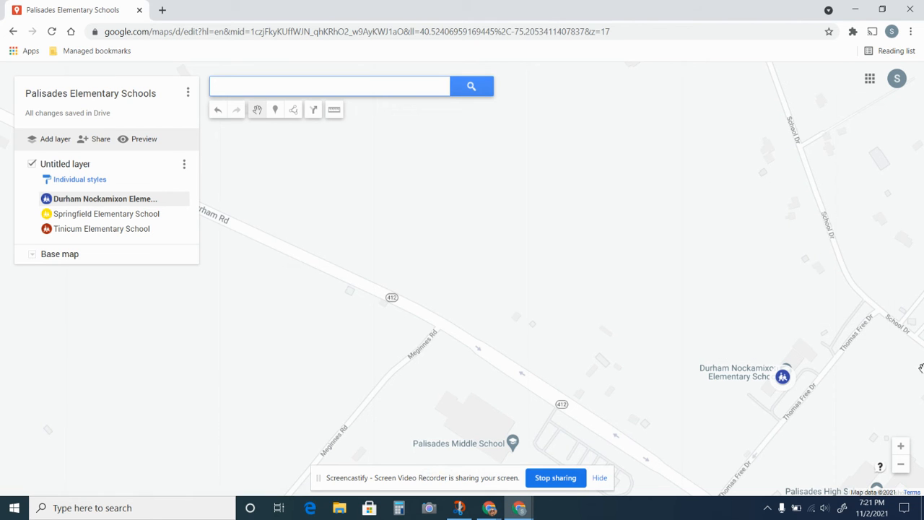
Examine all three school markers together on the map and view the Tinicum Elementary School marker's details.
left_click(901, 467)
left_click(901, 466)
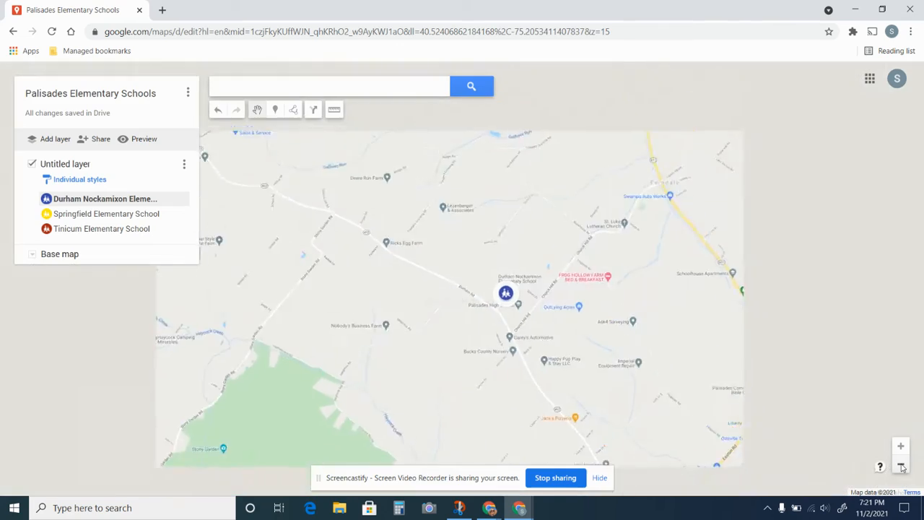
left_click(901, 466)
left_click(901, 467)
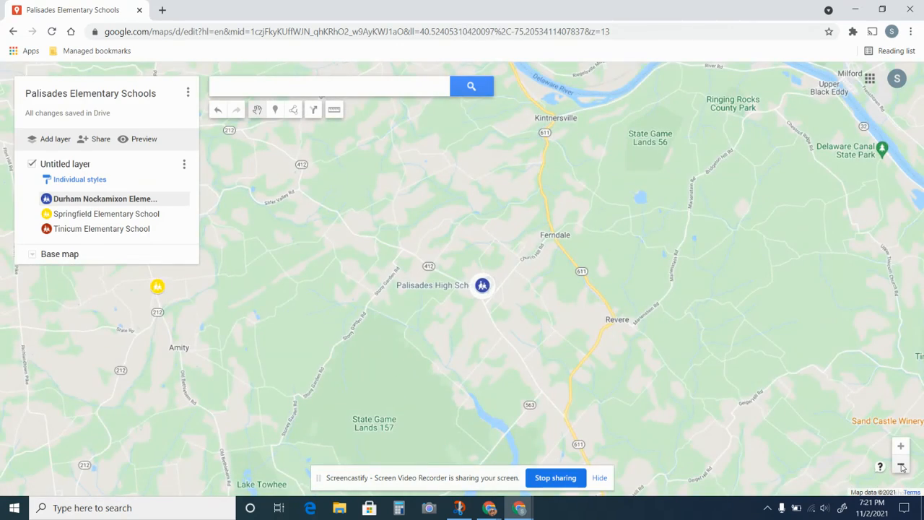
left_click(901, 466)
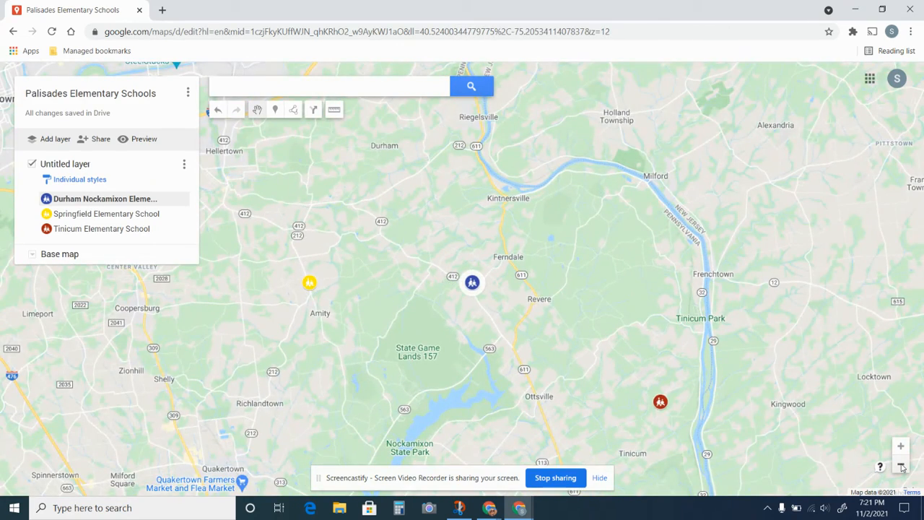
left_click_drag(627, 364, 691, 310)
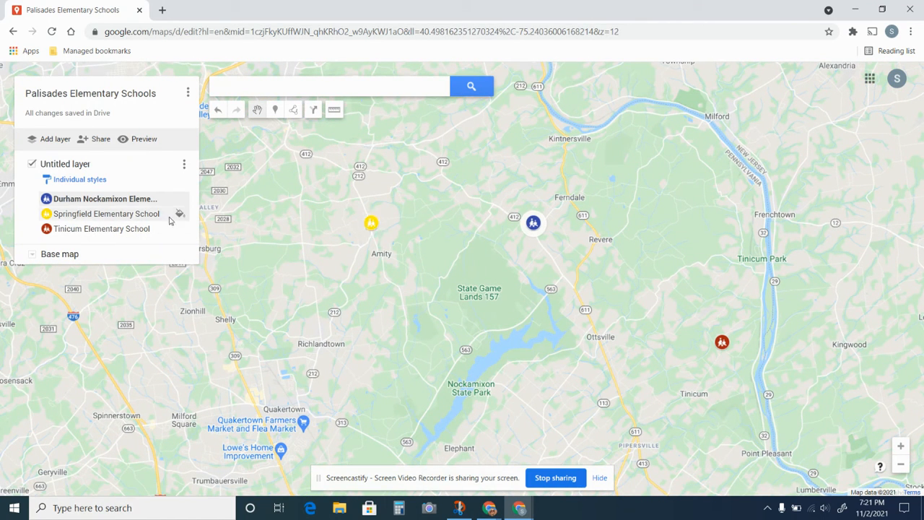
left_click(96, 229)
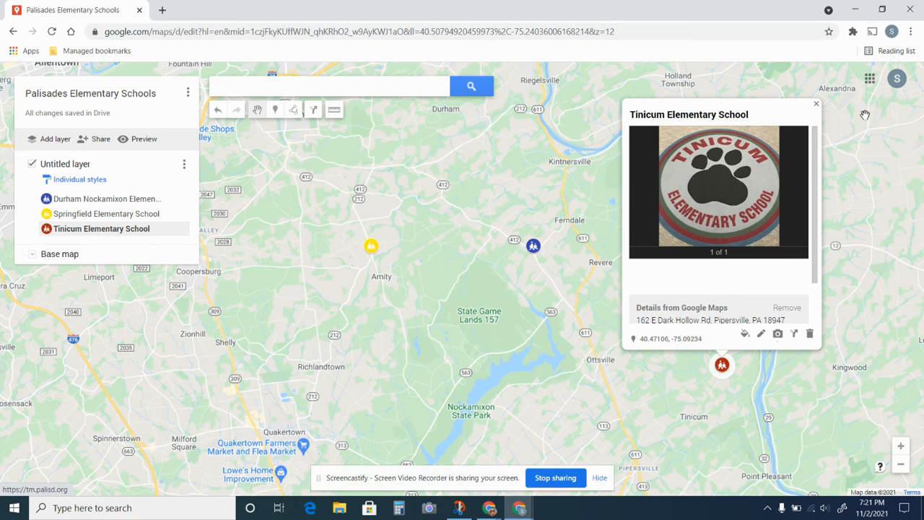
left_click(816, 107)
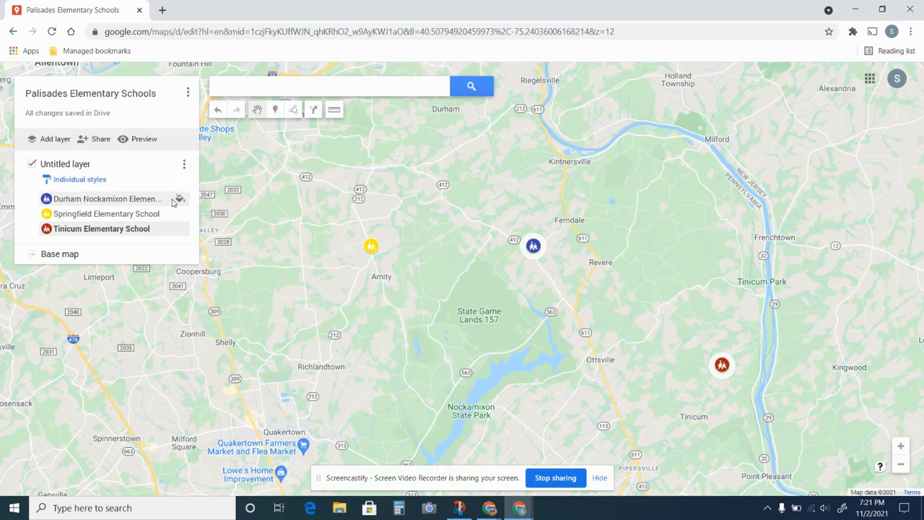
Start a distance measurement at the Springfield Elementary School marker.
left_click(335, 112)
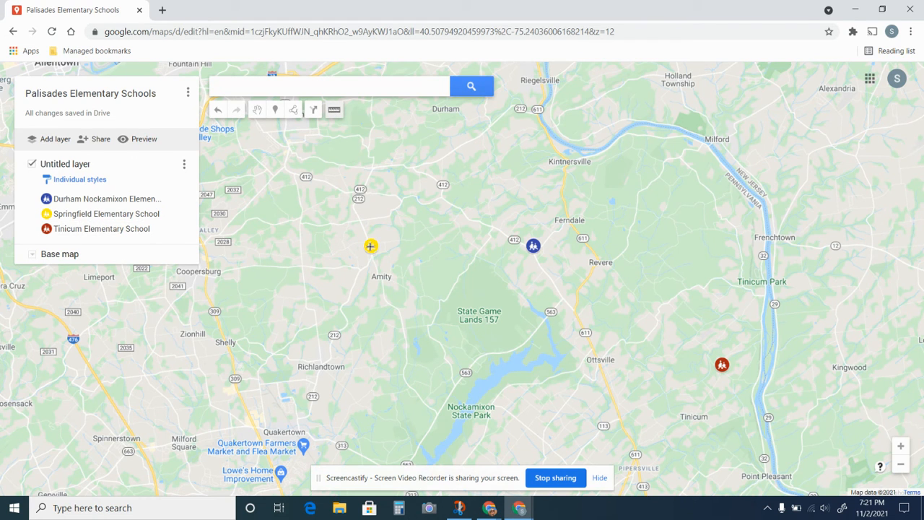
left_click(370, 246)
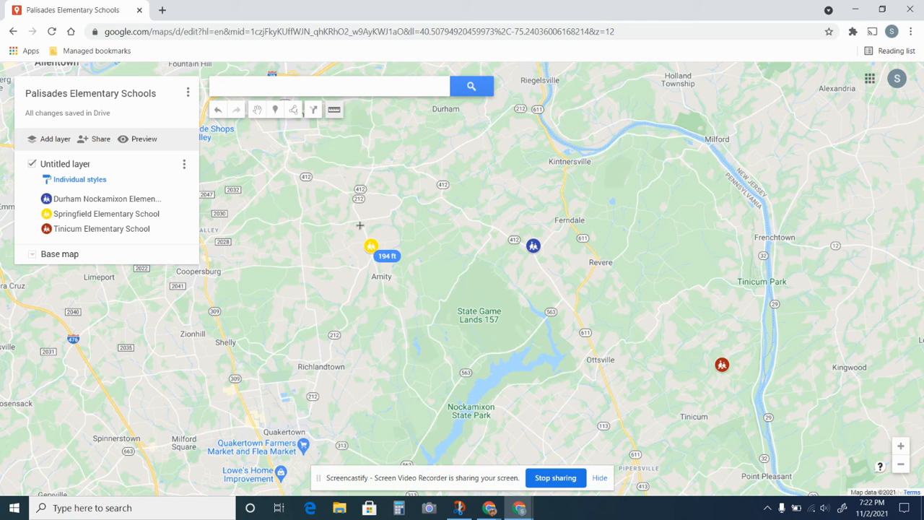
Add a driving directions layer and rename the layer holding the school markers as School Locations.
left_click(315, 111)
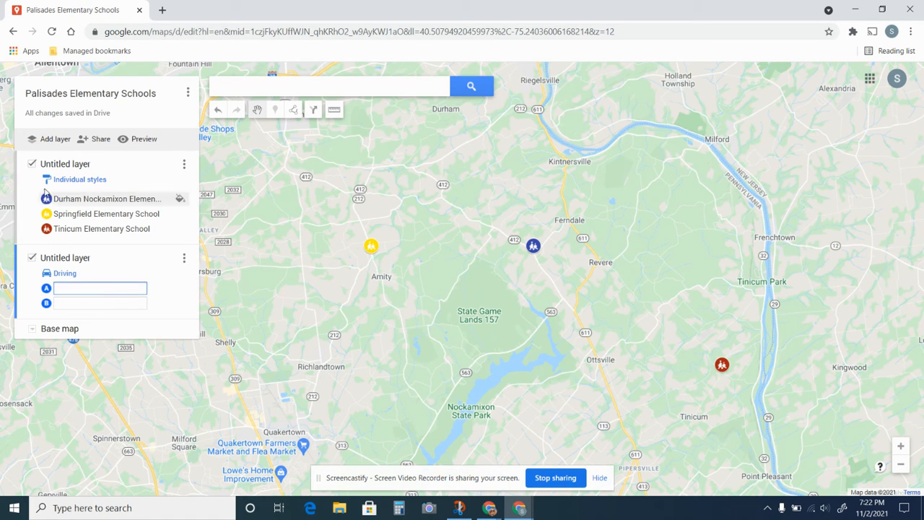
left_click(74, 169)
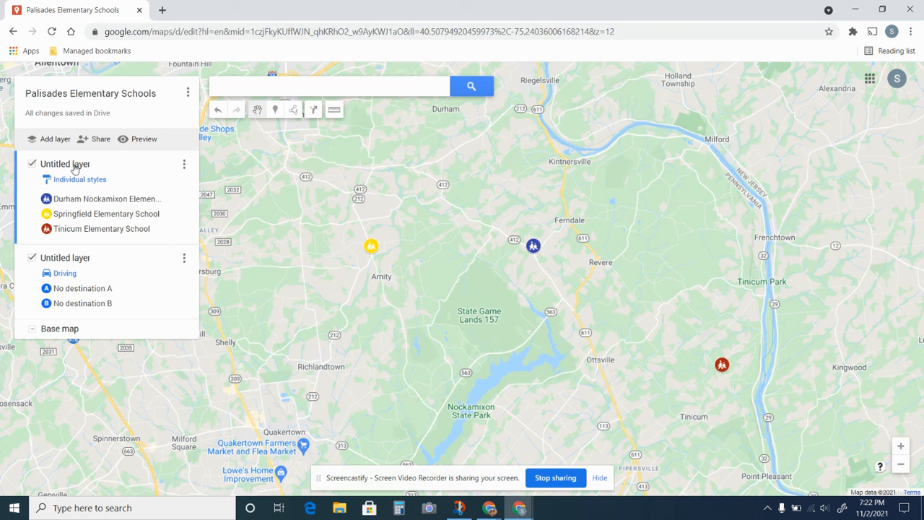
left_click(84, 168)
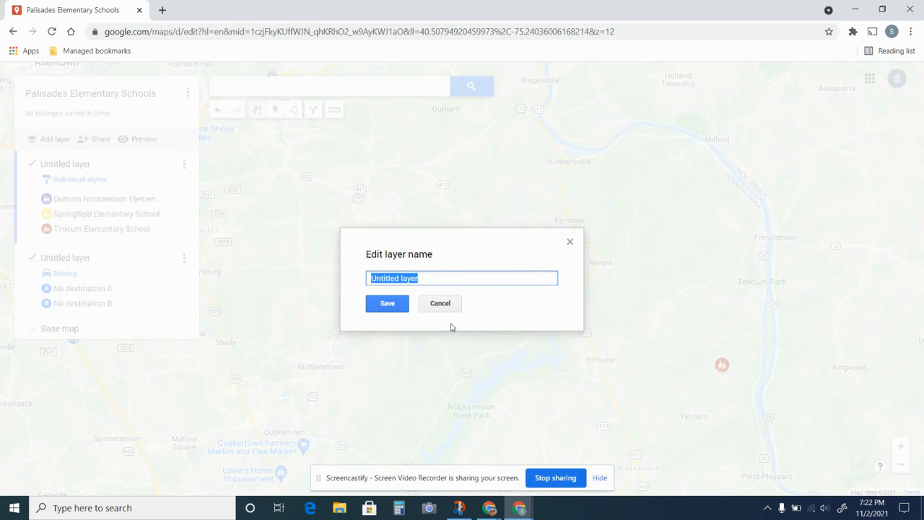
type("Sch")
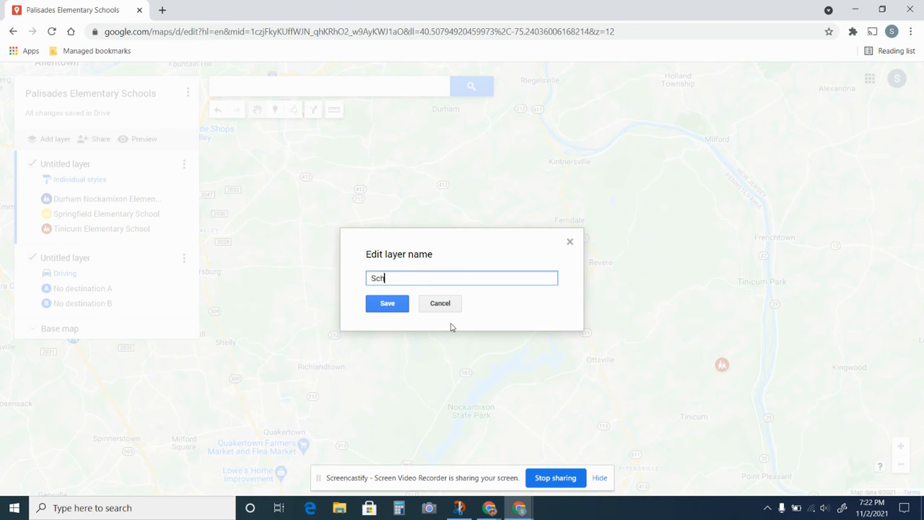
type("ool Locations")
left_click(380, 306)
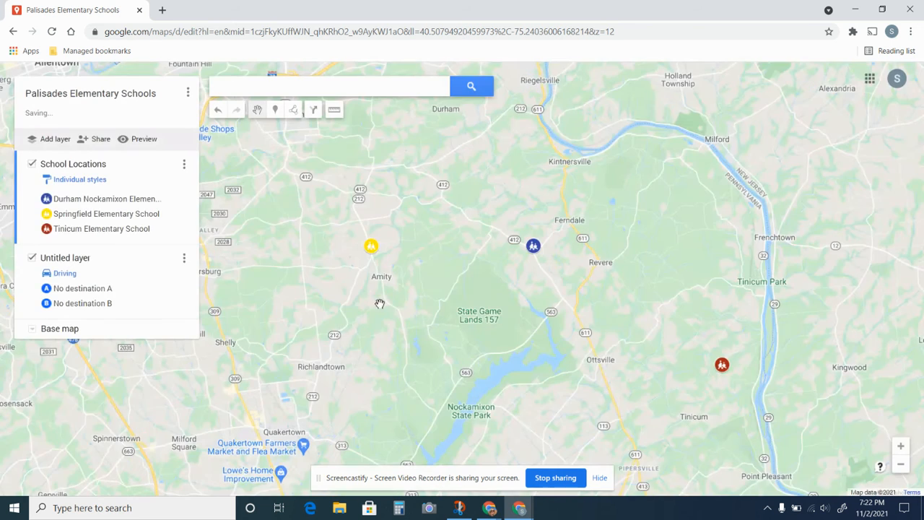
Rename the untitled directions layer as Driving Directions.
left_click(69, 257)
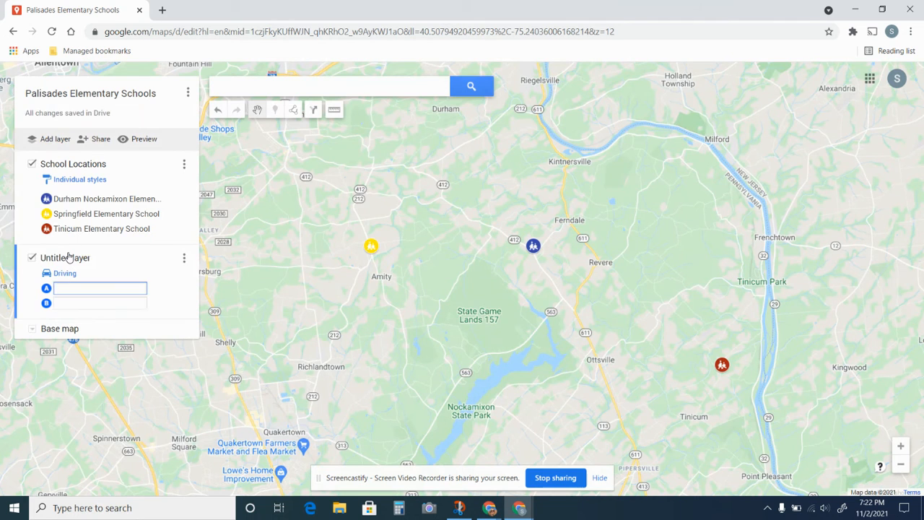
left_click(68, 257)
type("D")
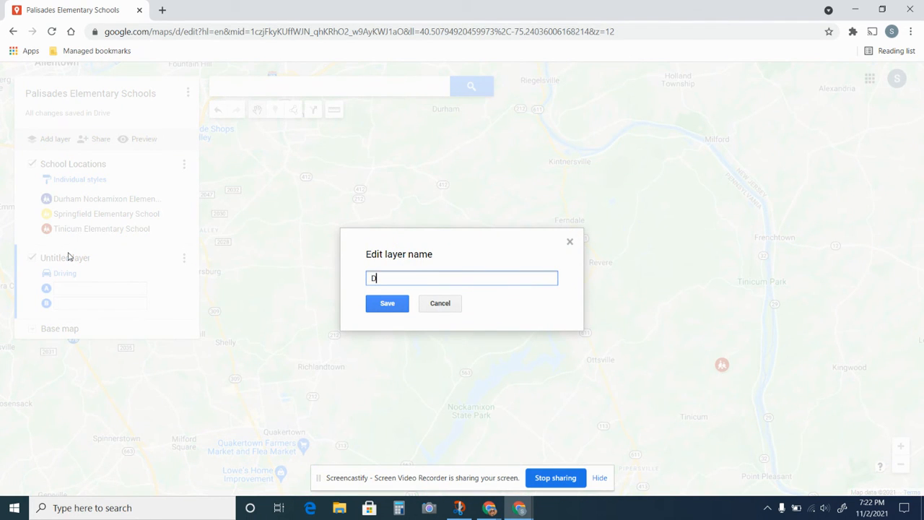
type("riving Directions")
left_click(382, 306)
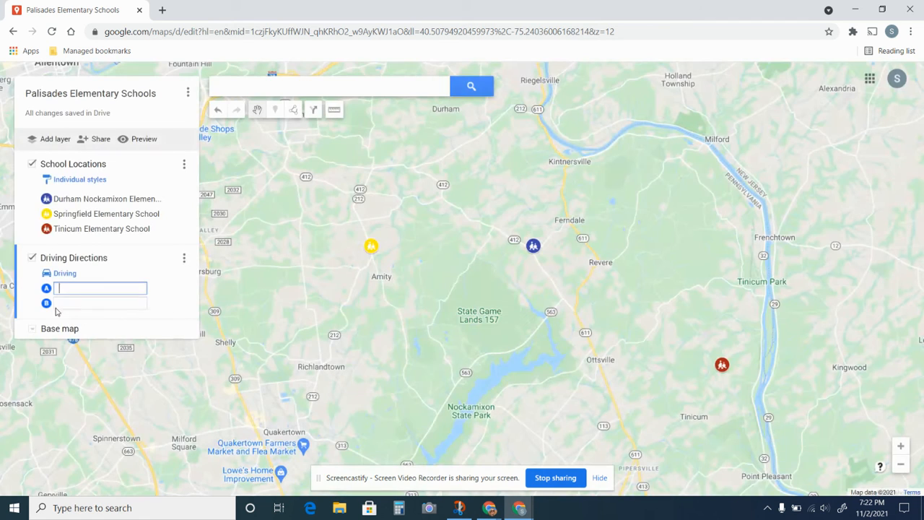
Create a driving route from Springfield Elementary School to Durham Nockamixon Elementary School and hide the directions layer.
left_click(371, 248)
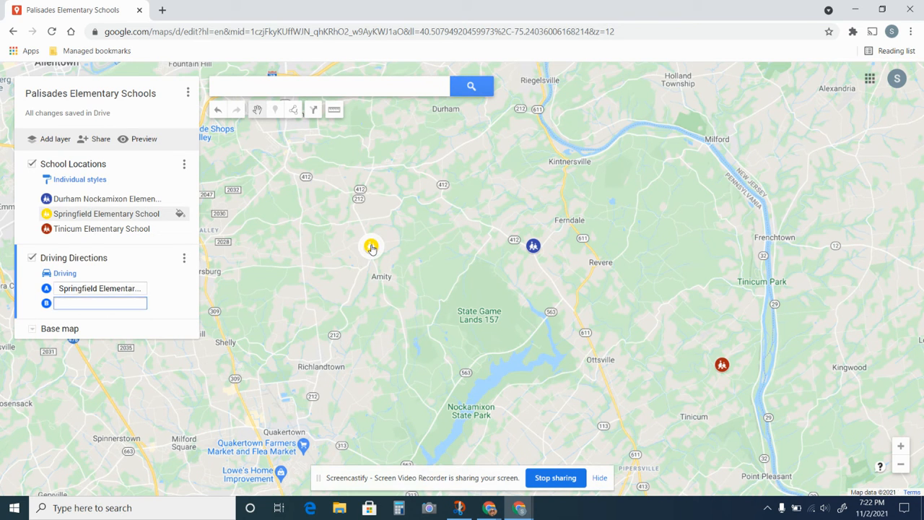
left_click(535, 247)
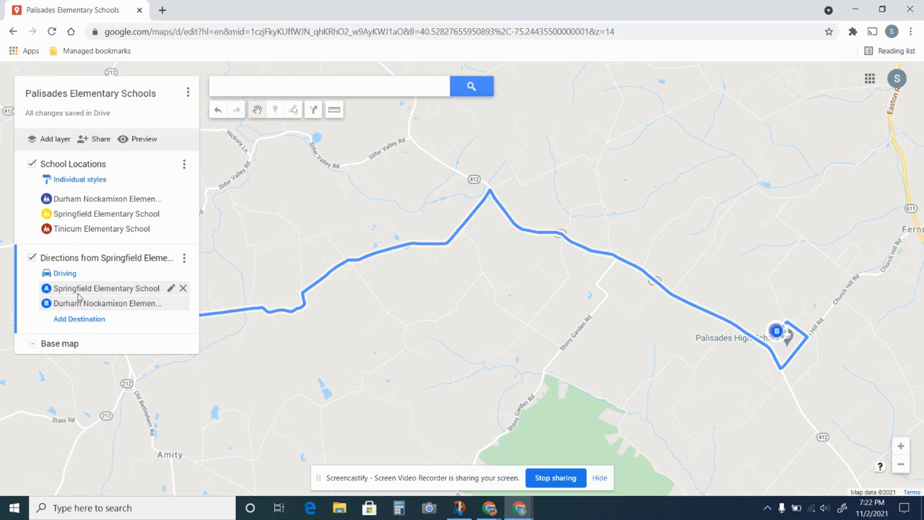
left_click(32, 260)
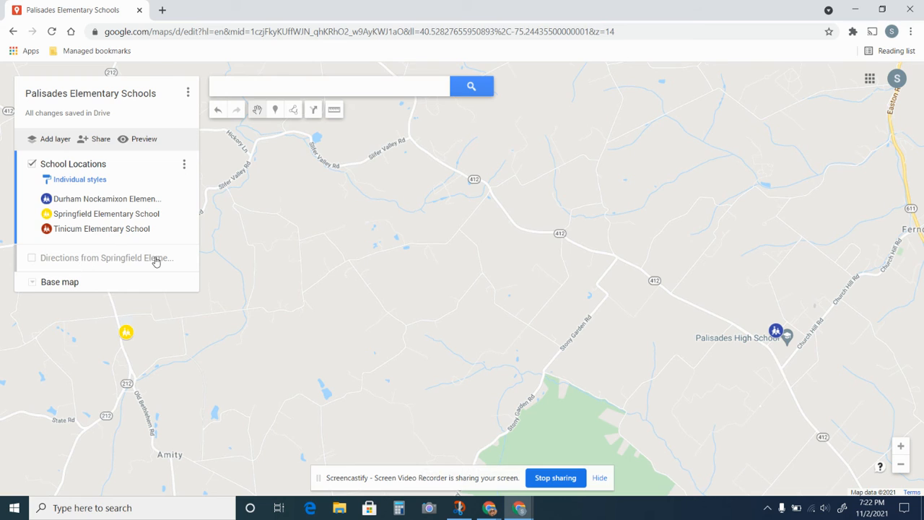
left_click(31, 260)
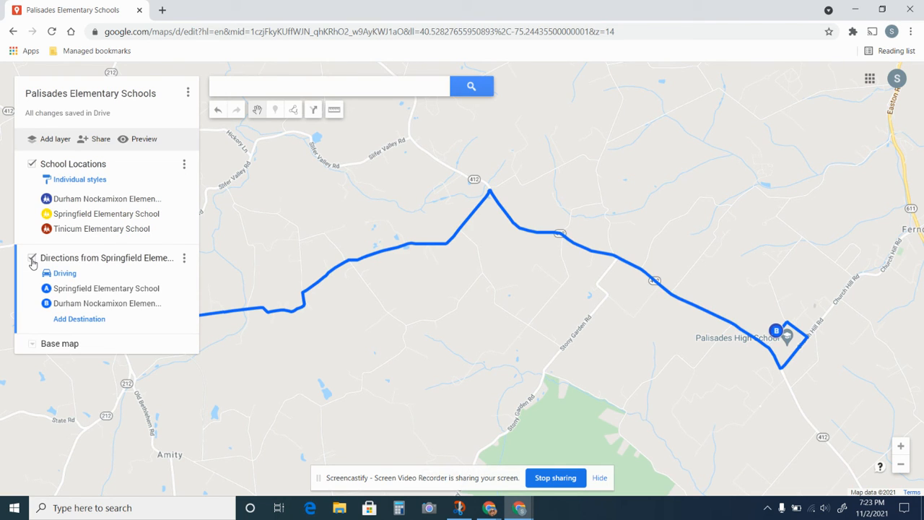
left_click(32, 260)
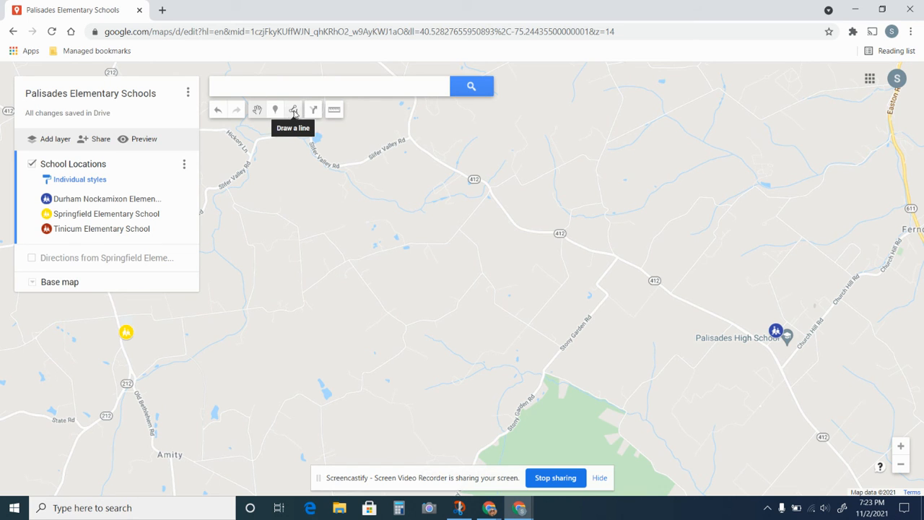
Draw a closed triangle shape joining the Springfield, Durham Nockamixon and Tinicum Elementary School markers in the School Locations layer.
left_click(902, 467)
left_click(902, 467)
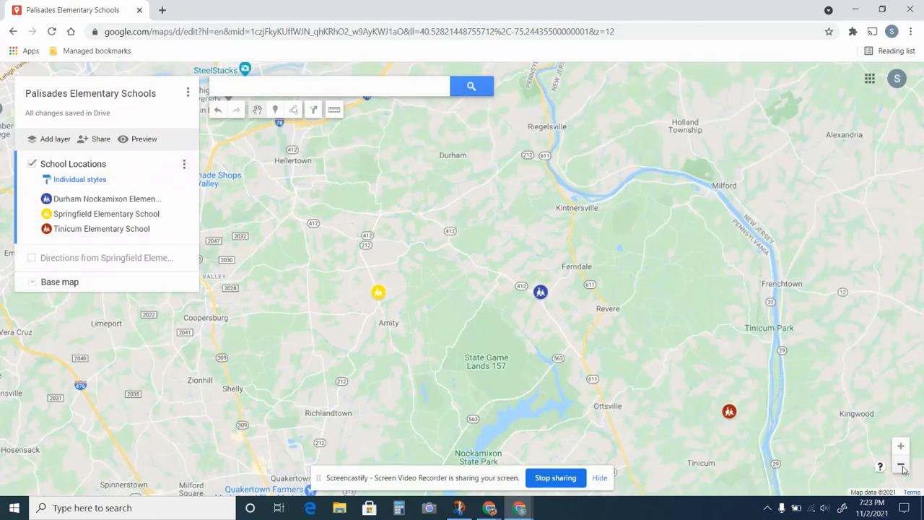
left_click(902, 466)
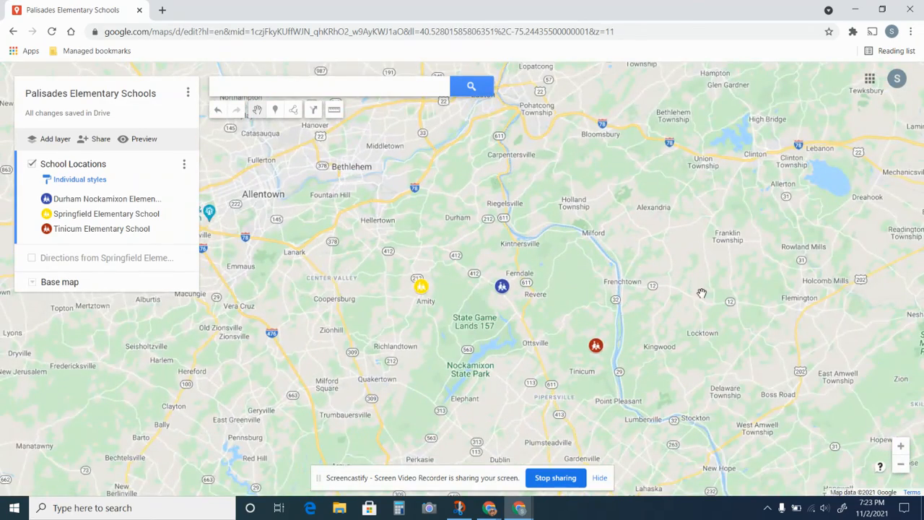
left_click_drag(702, 293, 618, 205)
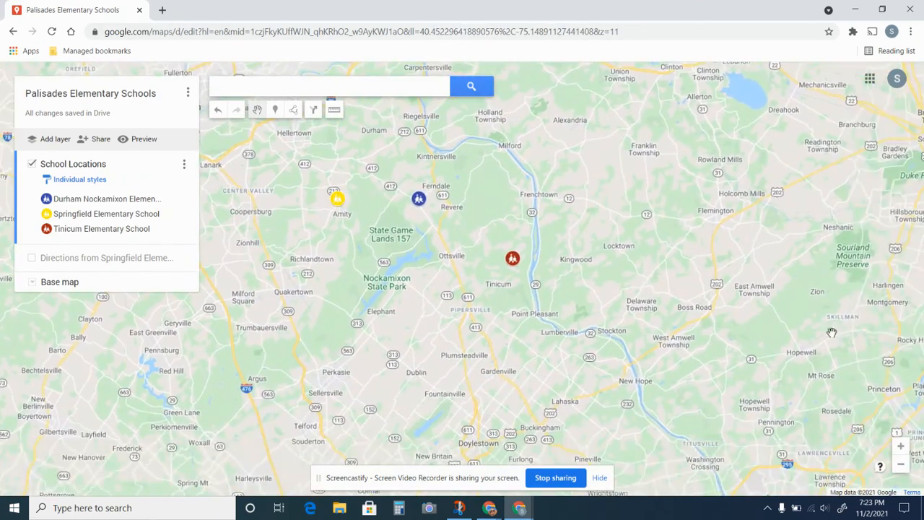
left_click(901, 446)
left_click_drag(453, 346, 554, 425)
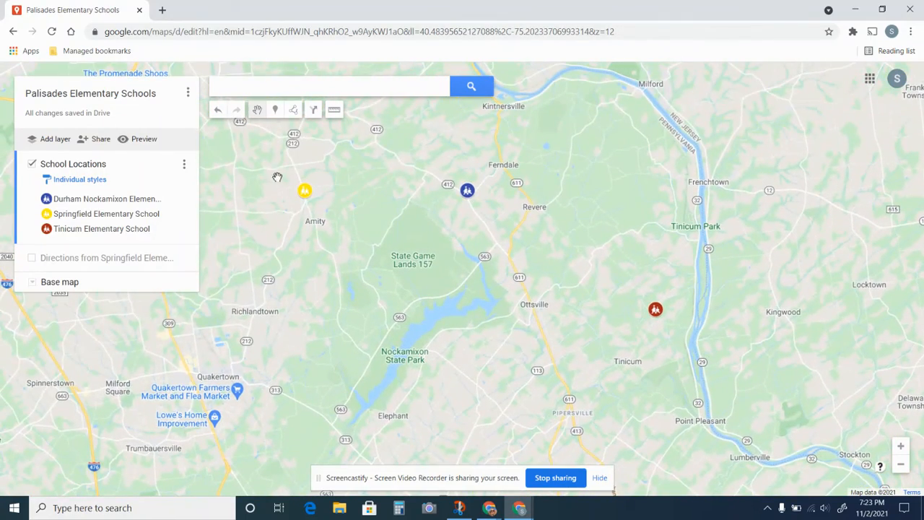
left_click(295, 110)
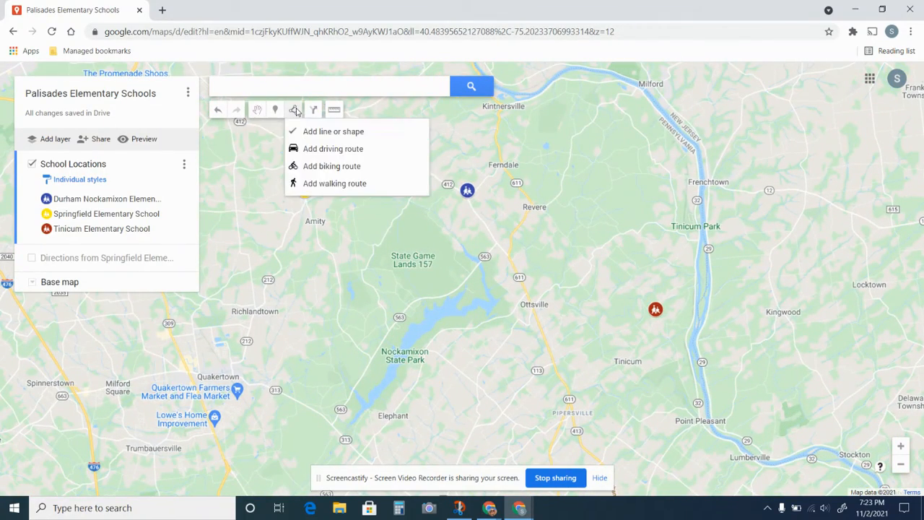
left_click(322, 132)
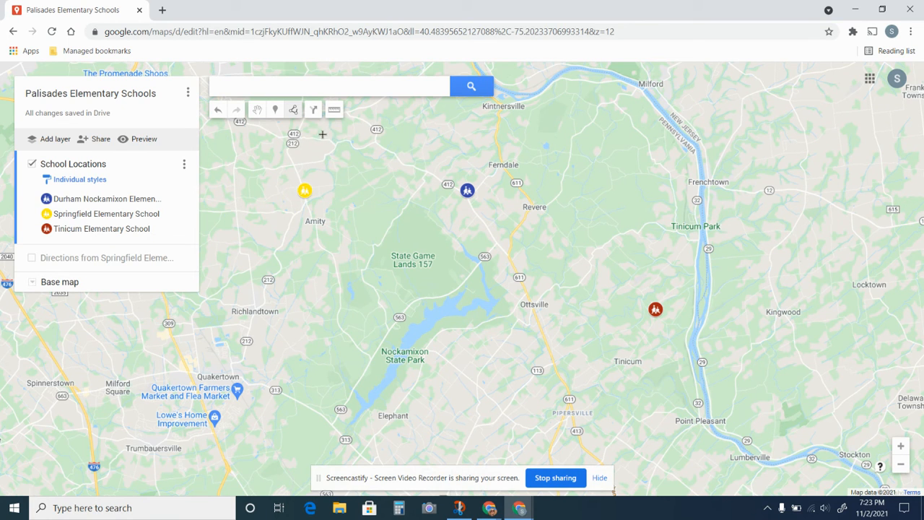
left_click(305, 190)
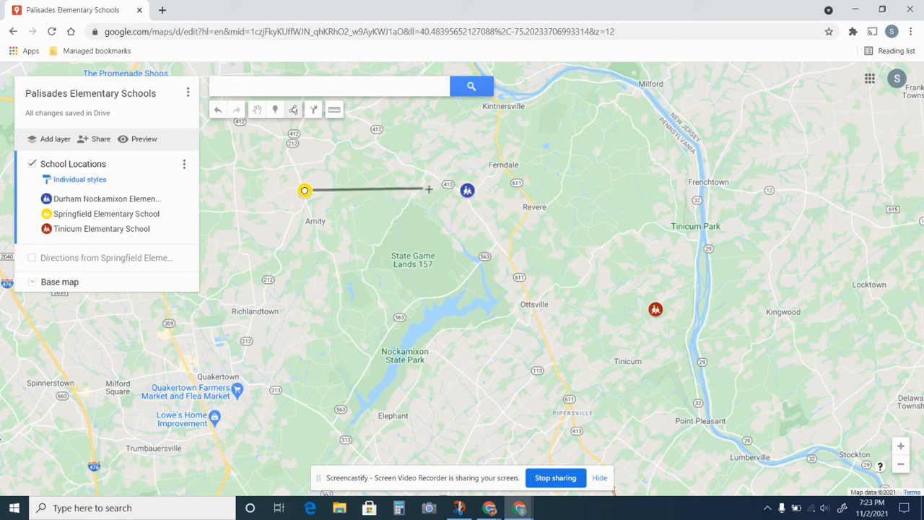
left_click(468, 189)
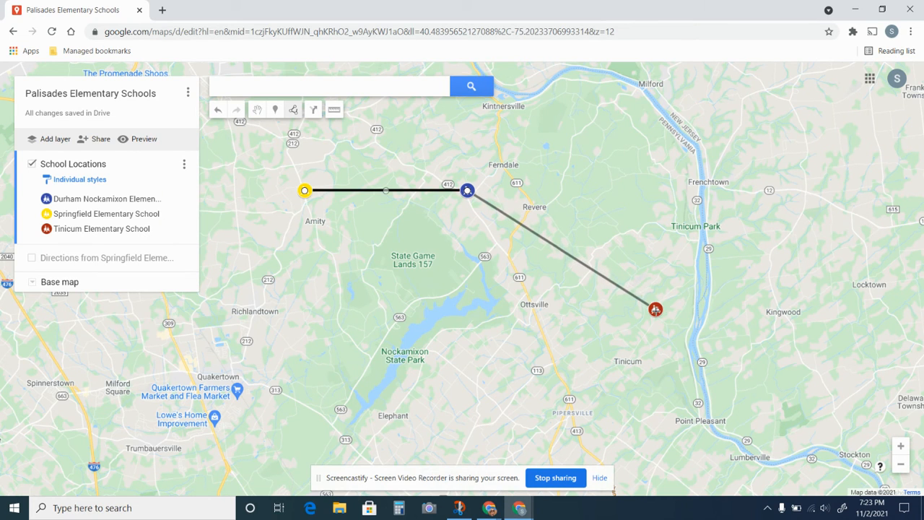
left_click(655, 309)
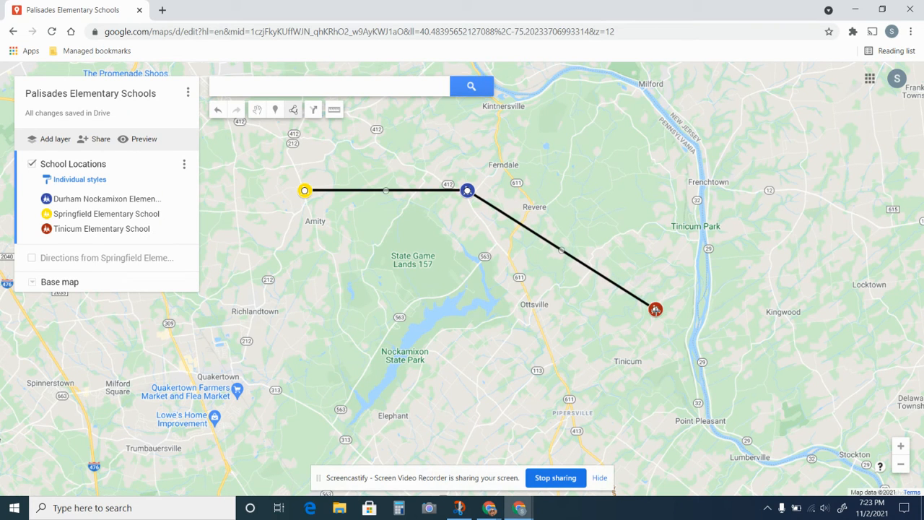
left_click(305, 191)
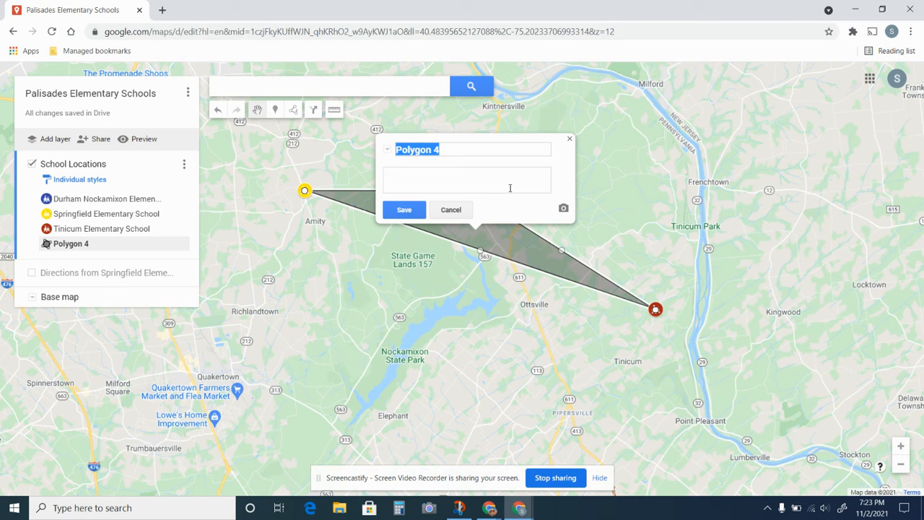
Name the triangular polygon School Triangle and save it.
type("School")
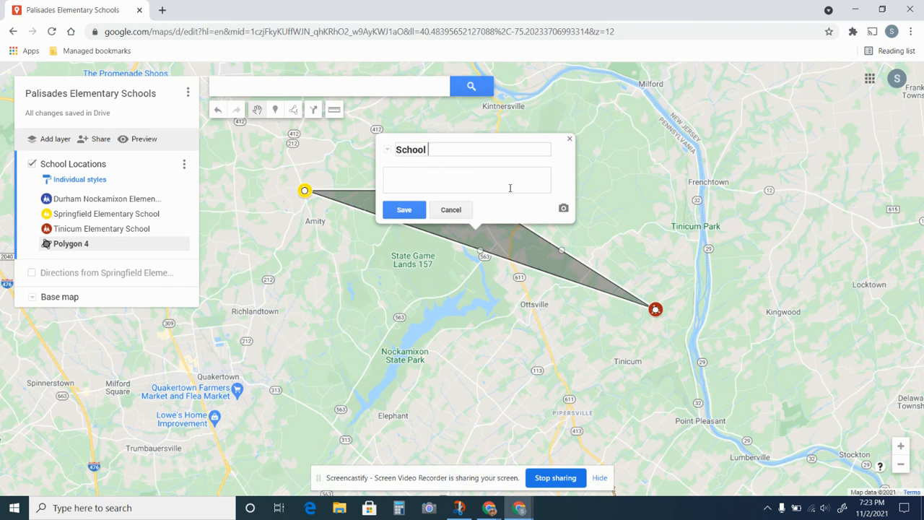
type(" Triangle")
left_click(403, 210)
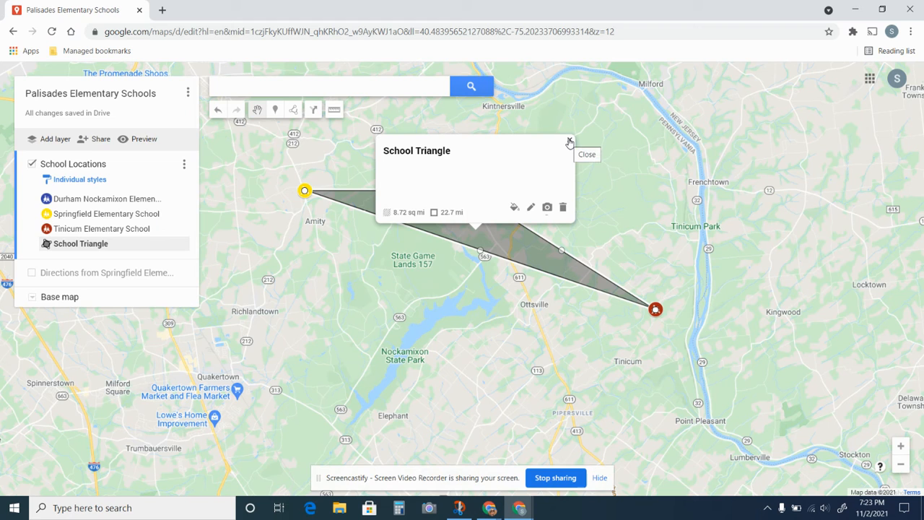
Style School Triangle with a light purple color, a thicker border and a mid-range polygon transparency setting.
left_click(514, 208)
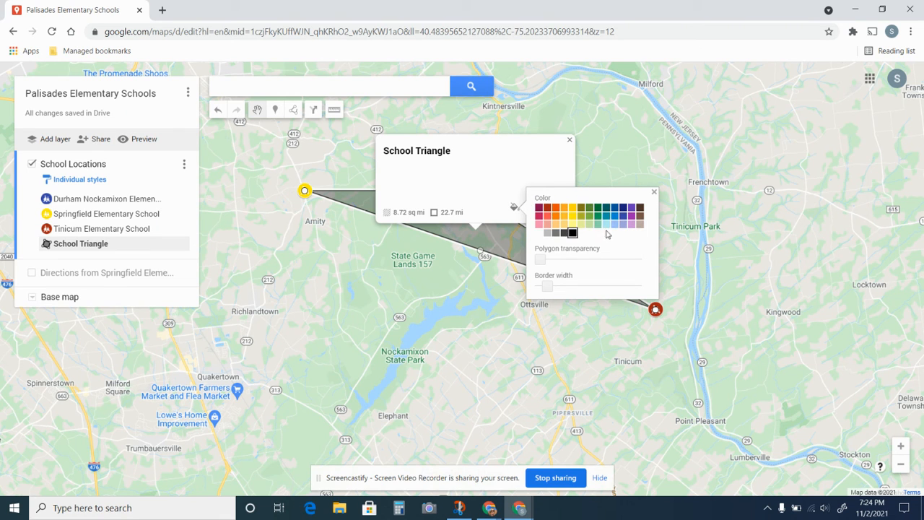
left_click(633, 225)
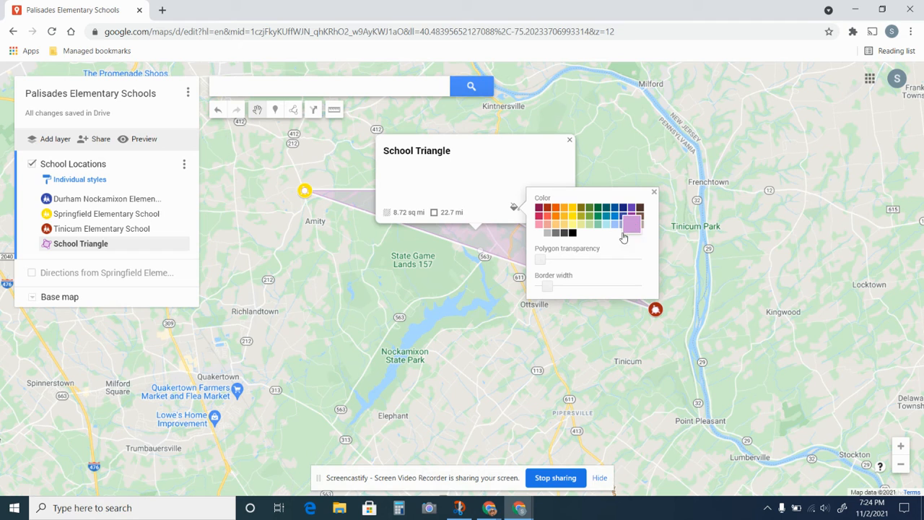
left_click_drag(543, 292, 565, 283)
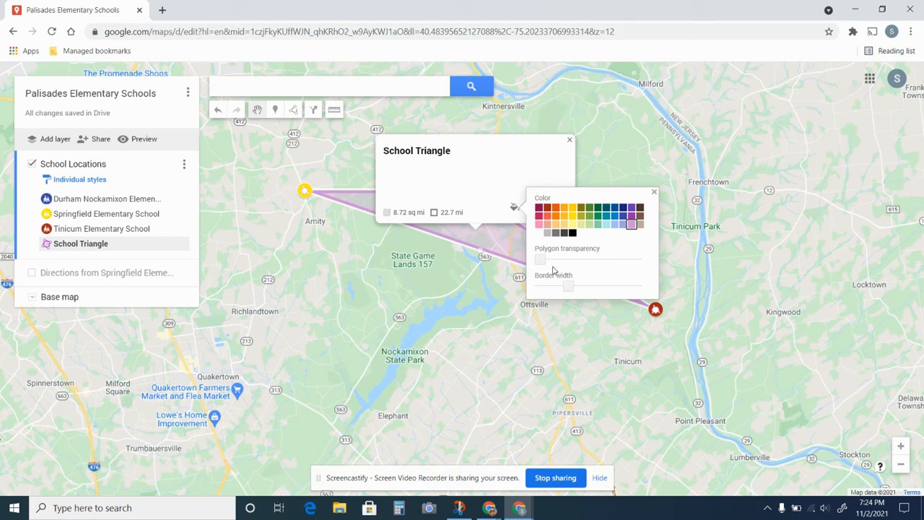
left_click_drag(541, 263, 592, 259)
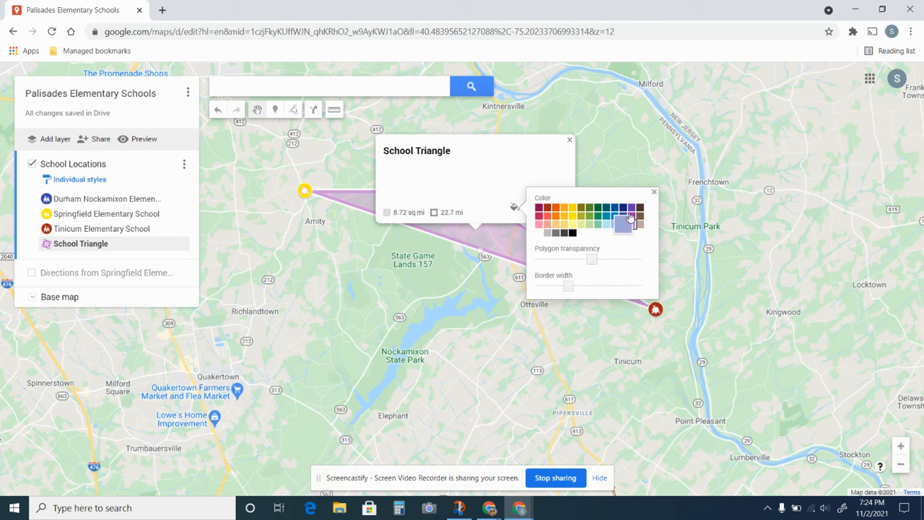
left_click(654, 192)
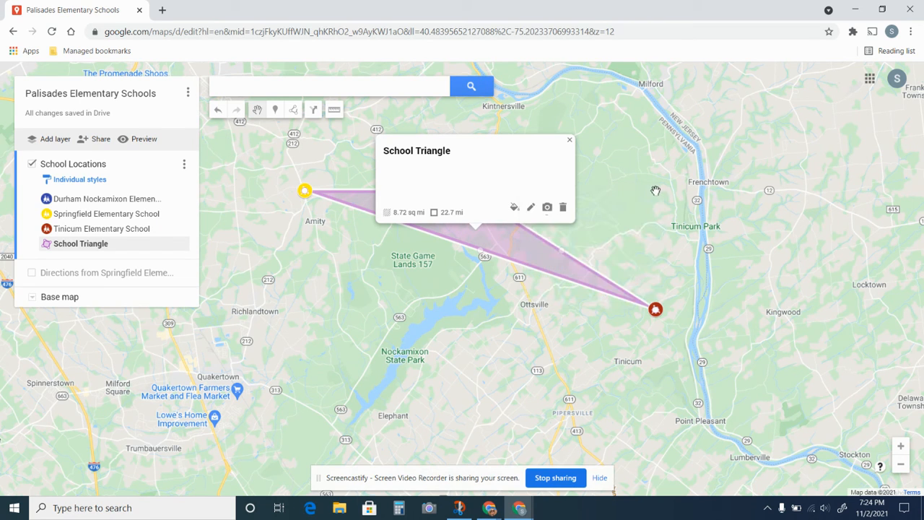
left_click(569, 140)
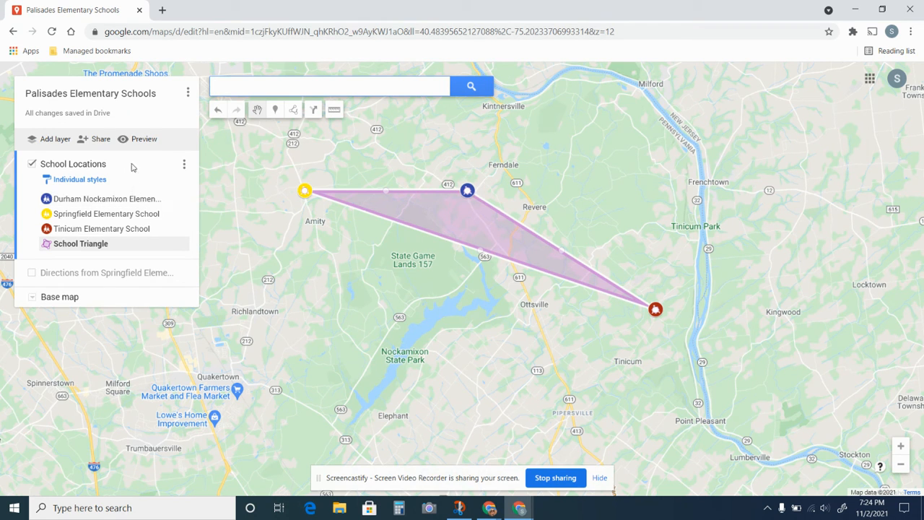
left_click(294, 110)
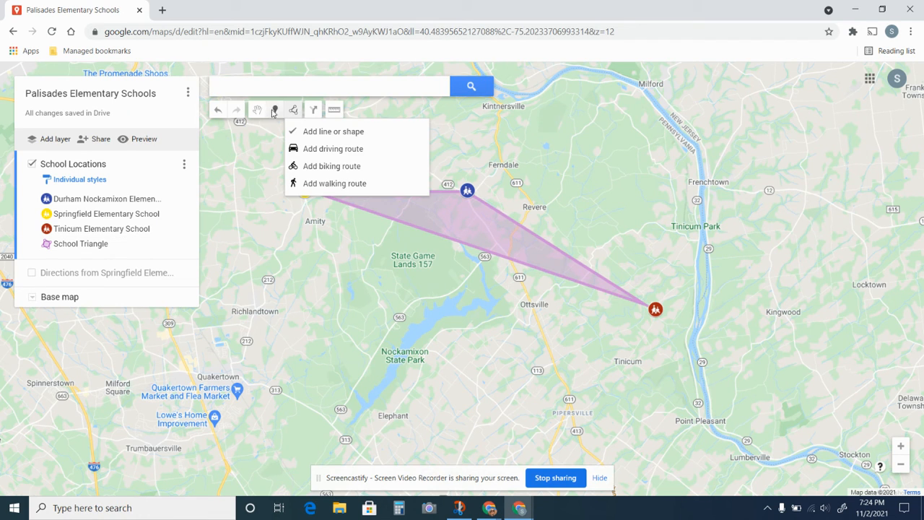
left_click(275, 111)
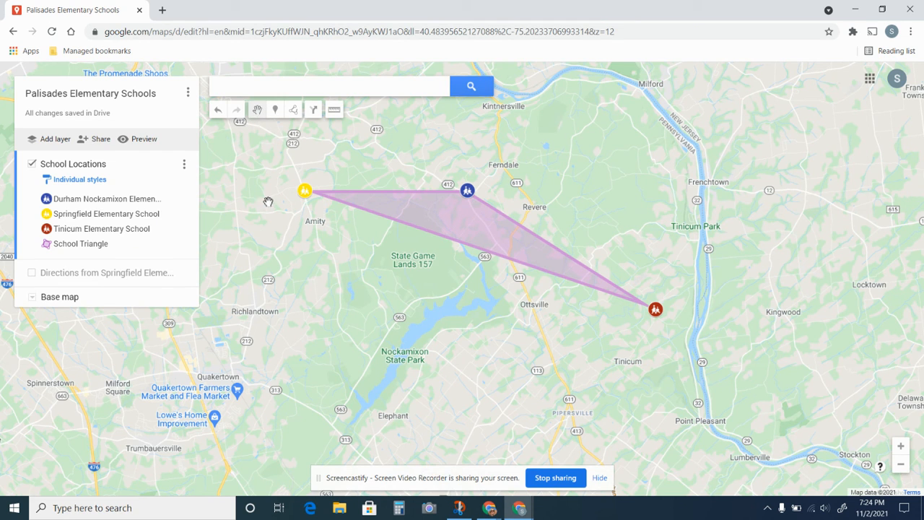
Preview the Palisades Elementary Schools map in view-only mode with the whole School Triangle in view.
left_click(256, 111)
left_click_drag(295, 310, 329, 332)
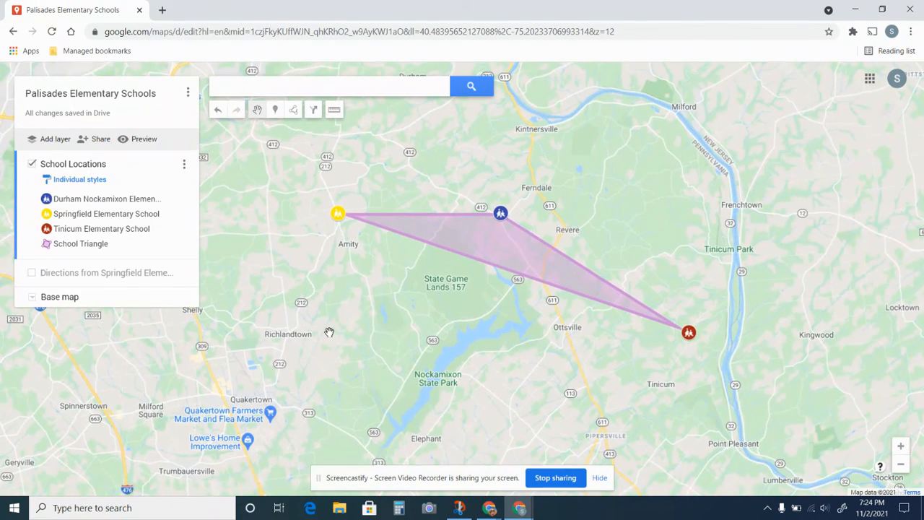
left_click(144, 139)
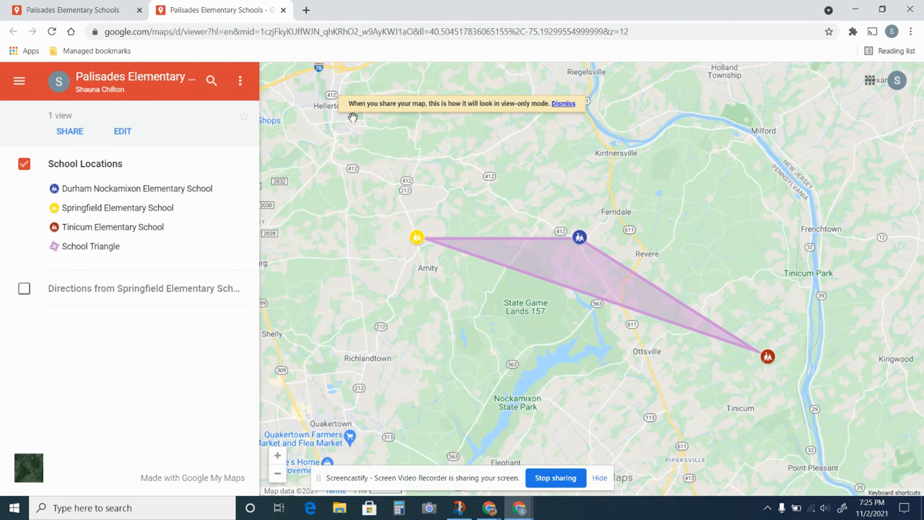
Dismiss the view-only notice, start sharing the map via email and proceed to change its permissions.
left_click(564, 104)
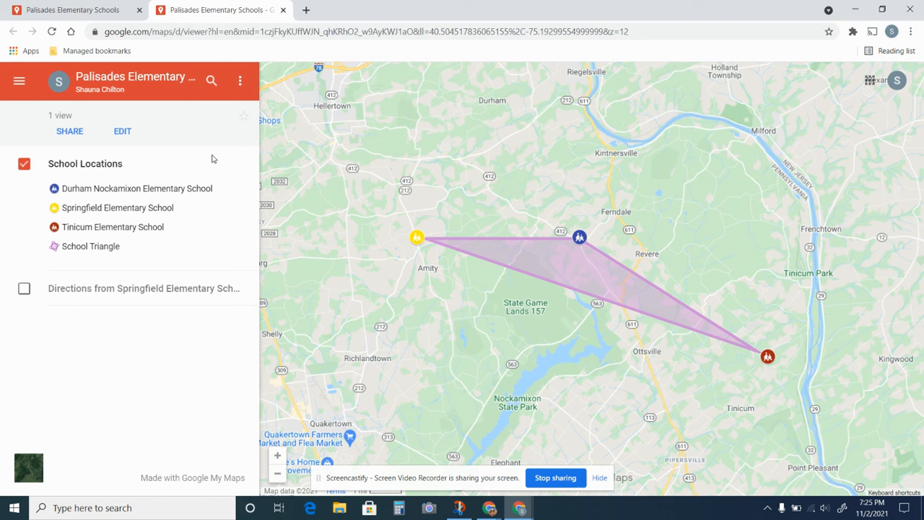
left_click(71, 133)
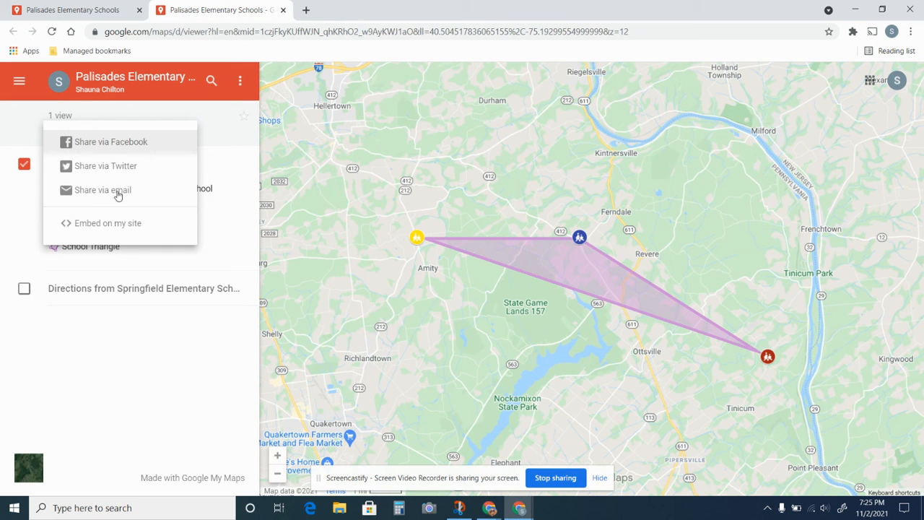
left_click(88, 193)
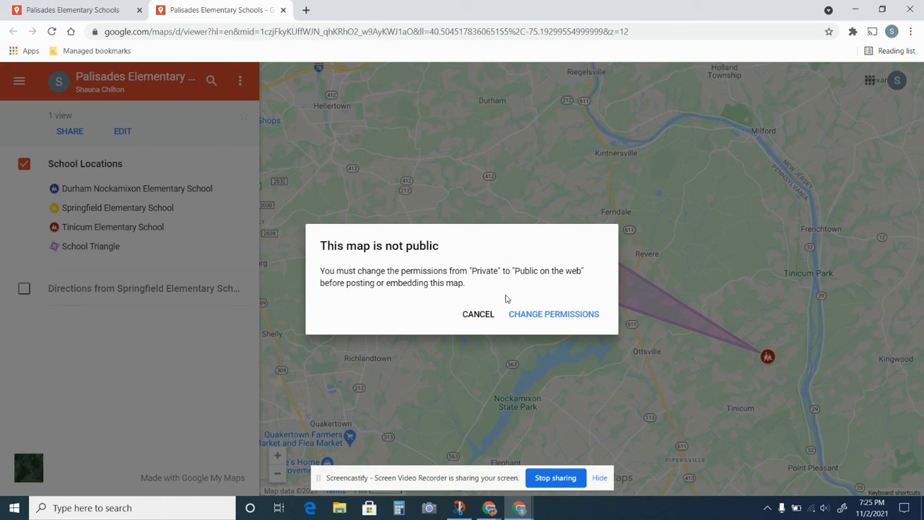
left_click(553, 317)
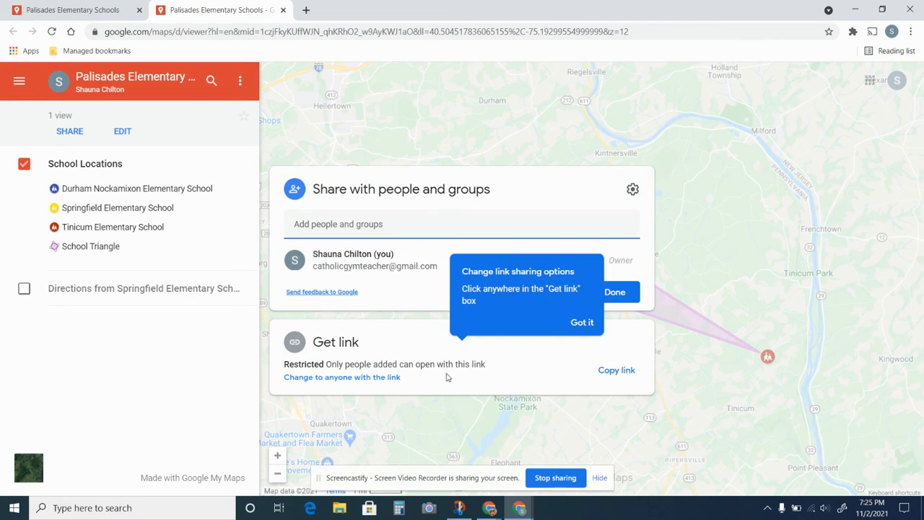
Change the map's link access to Anyone with the link, dismissing the sharing tips.
left_click(584, 322)
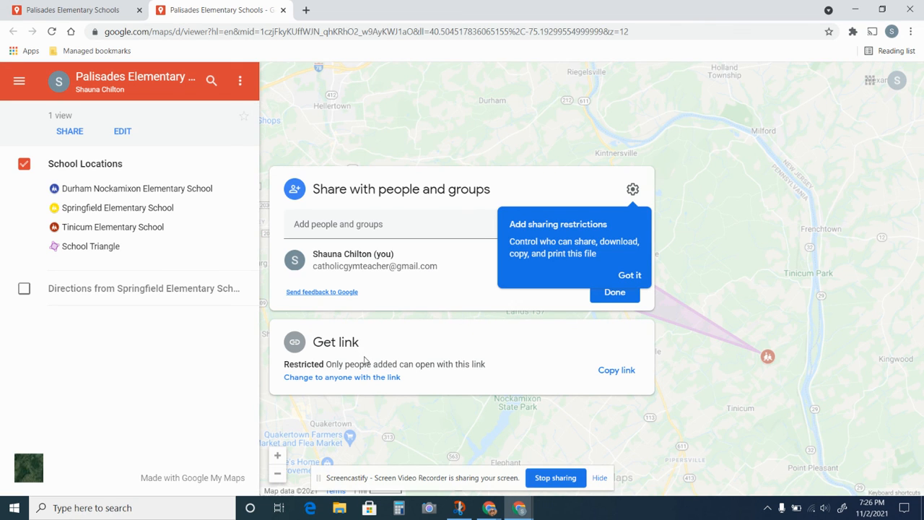
left_click(629, 276)
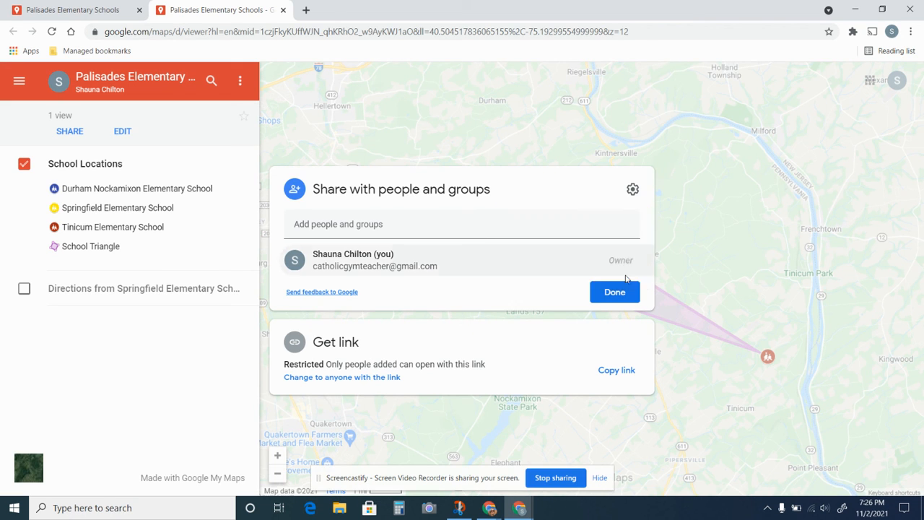
left_click(397, 364)
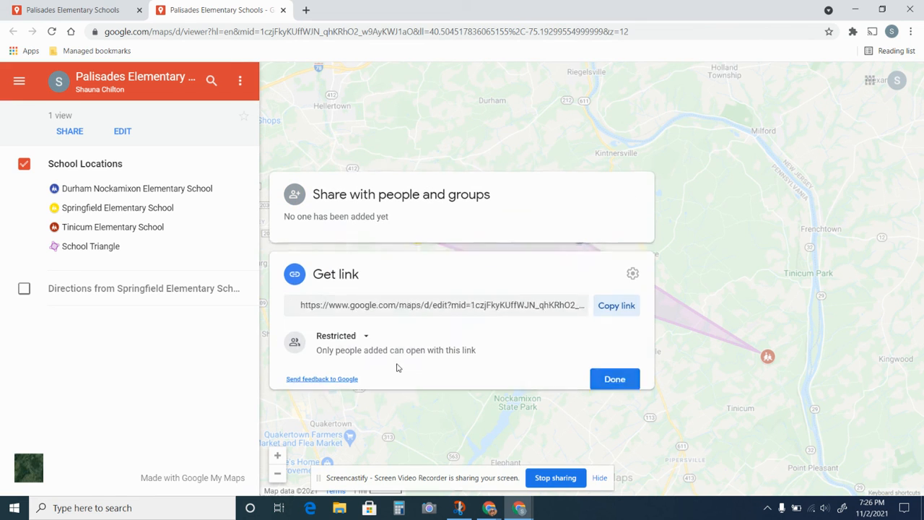
left_click(361, 328)
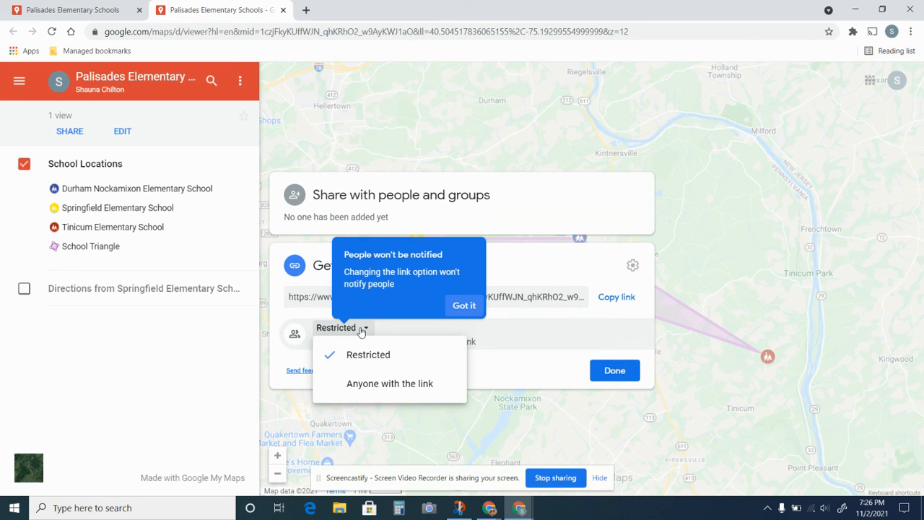
left_click(388, 387)
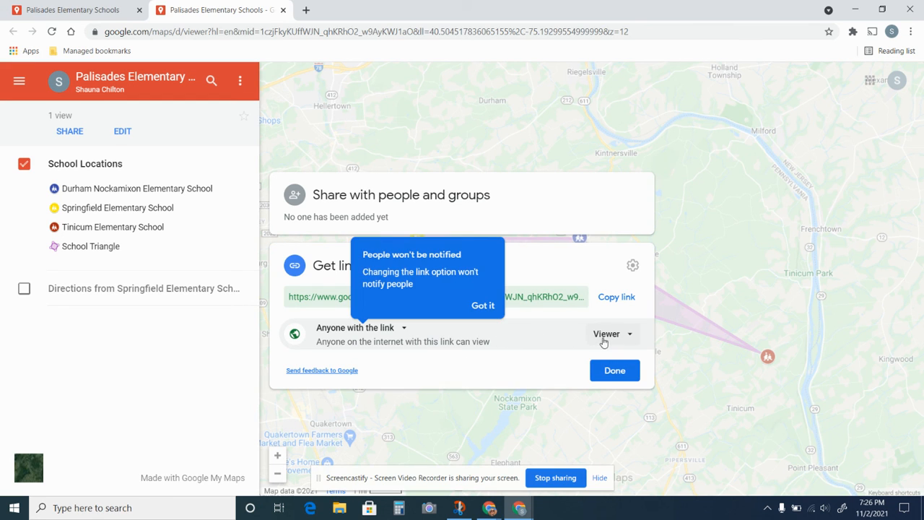
left_click(472, 308)
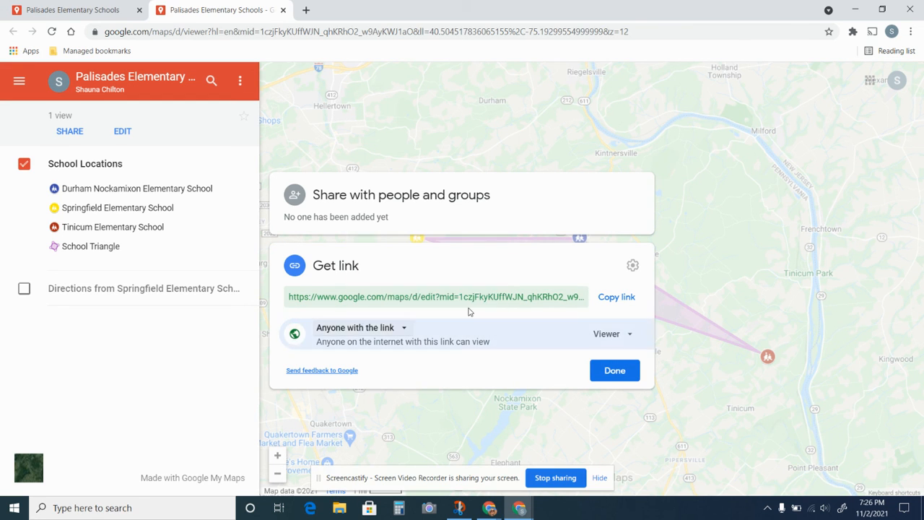
Choose the Viewer role for anyone with the link, copy the map link and finish the sharing settings.
left_click(630, 337)
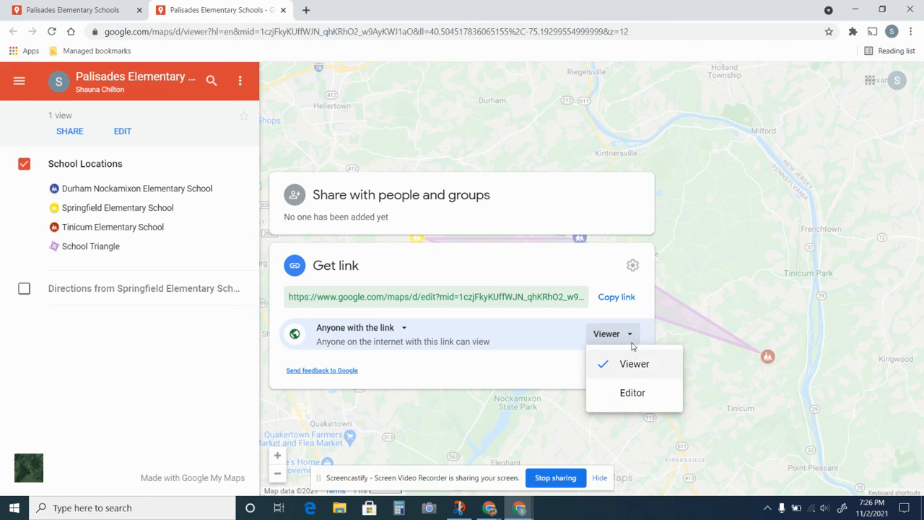
left_click(637, 364)
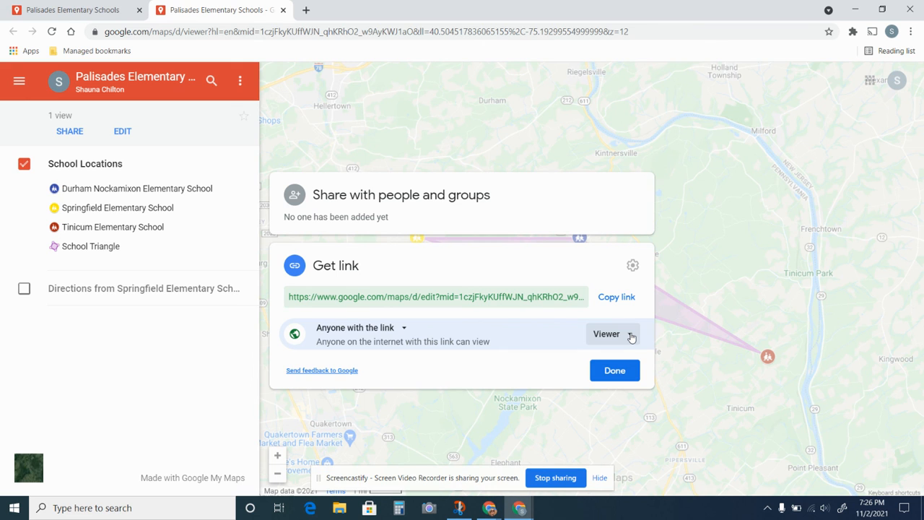
left_click(615, 298)
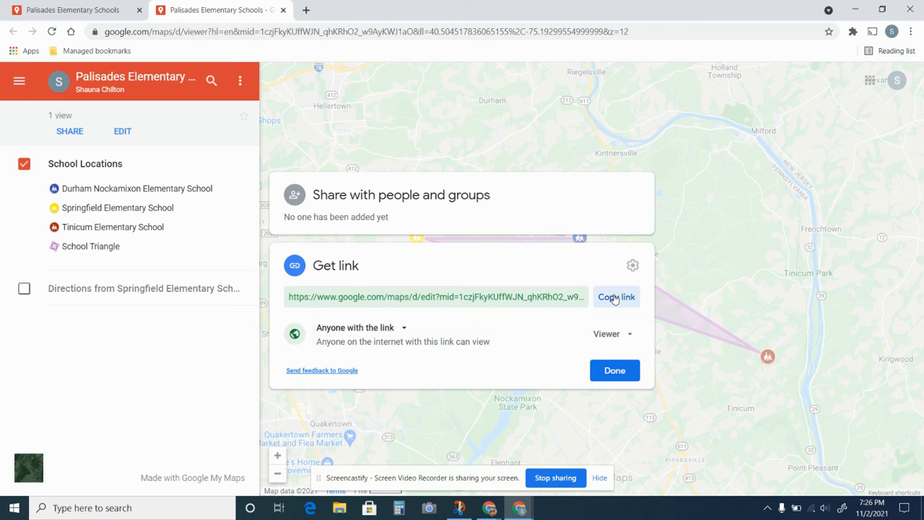
left_click(616, 371)
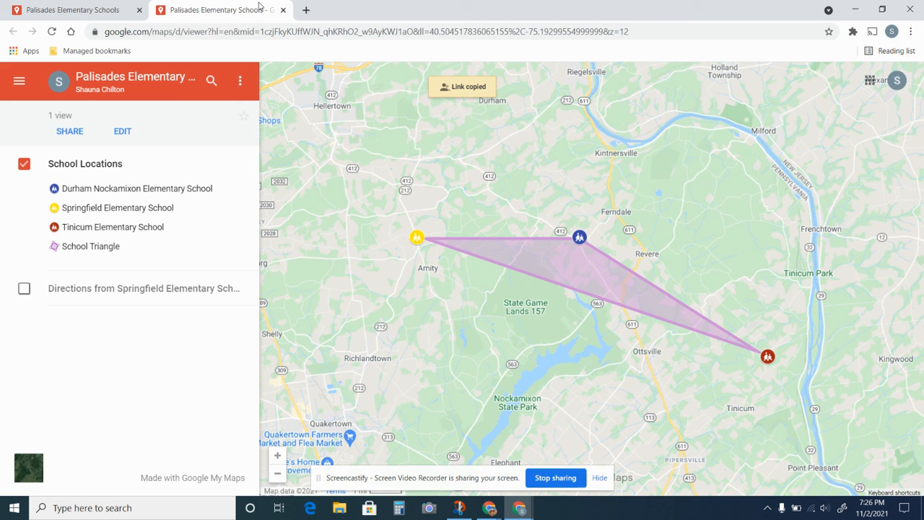
Return the map to edit mode and copy its link from the Share map settings, then close them.
left_click(123, 133)
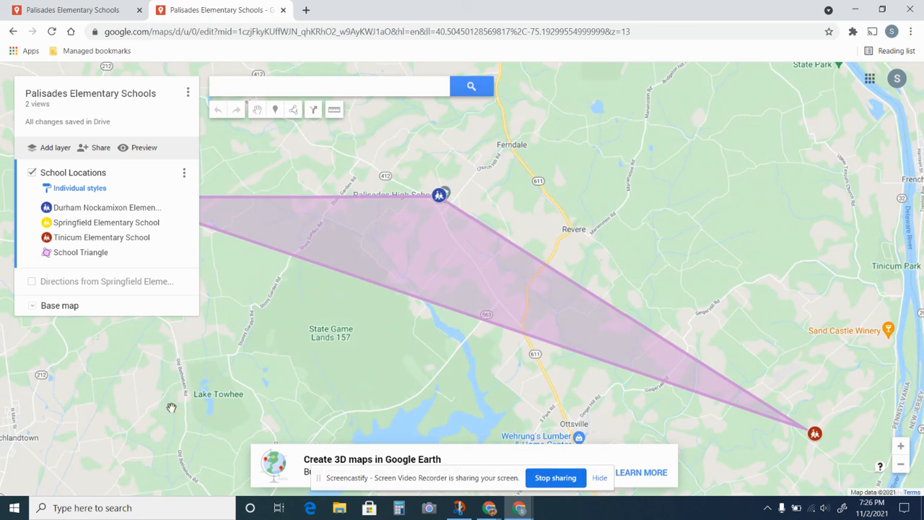
left_click(99, 149)
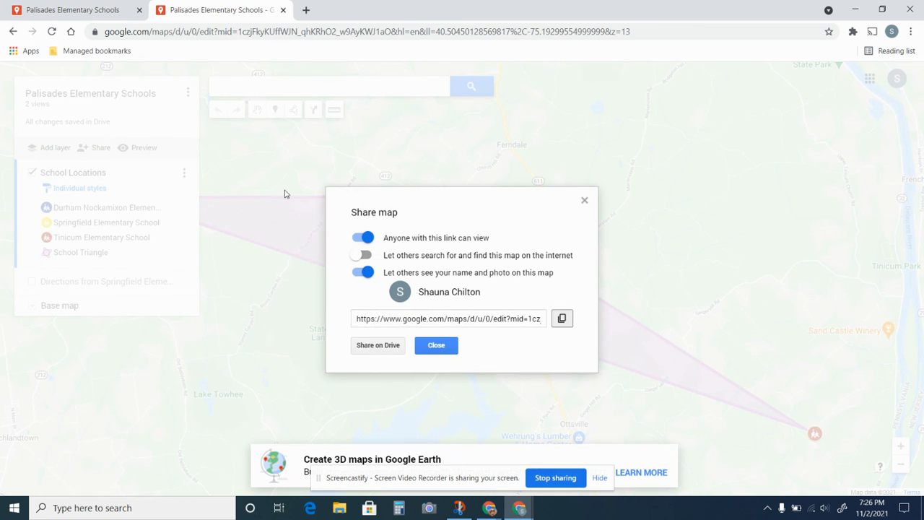
left_click(561, 322)
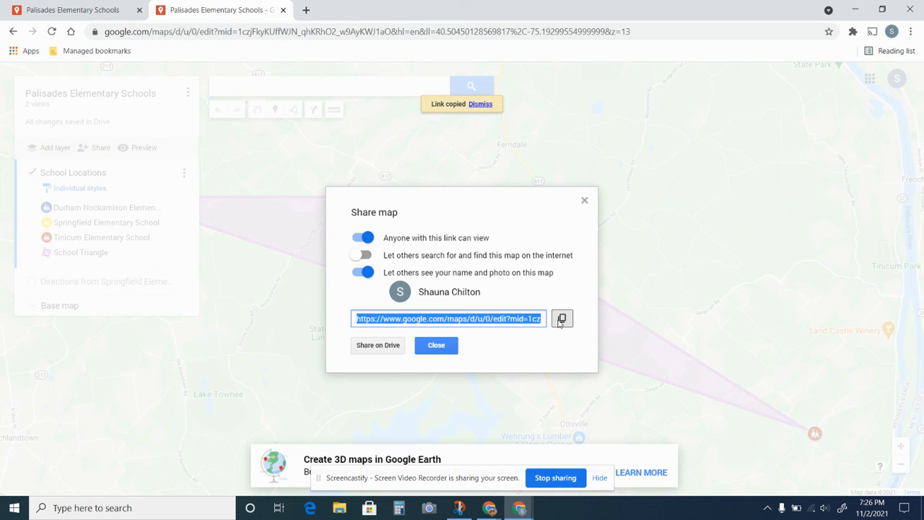
left_click(436, 346)
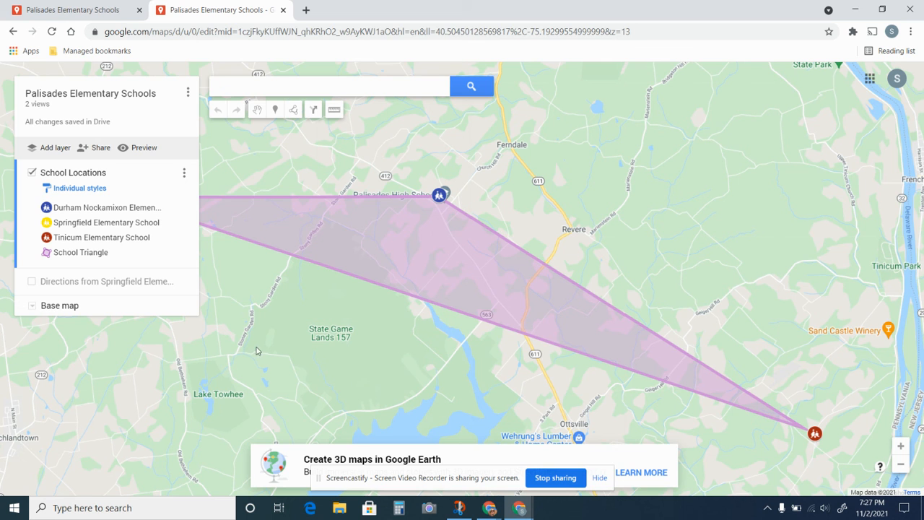
mouse_move(251, 350)
left_mouse_down()
mouse_move(303, 324)
mouse_move(362, 315)
mouse_move(350, 312)
left_mouse_up()
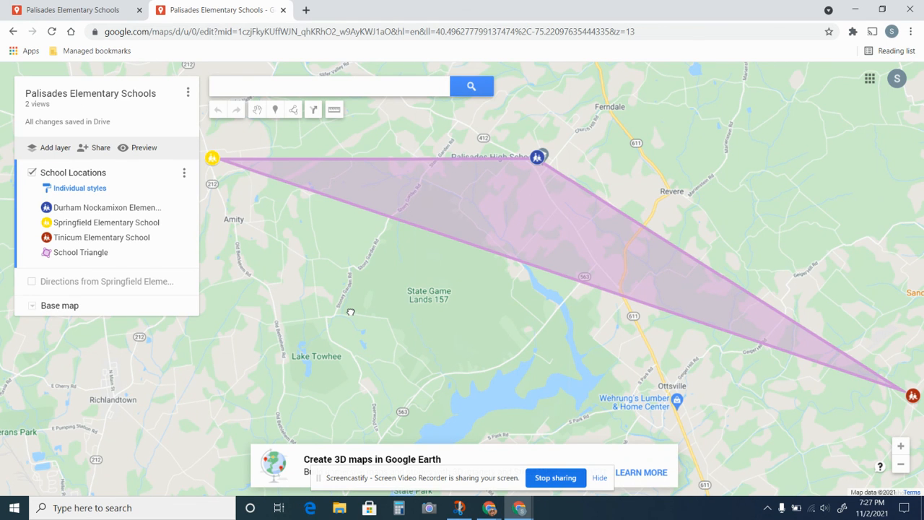
left_click_drag(350, 311, 349, 308)
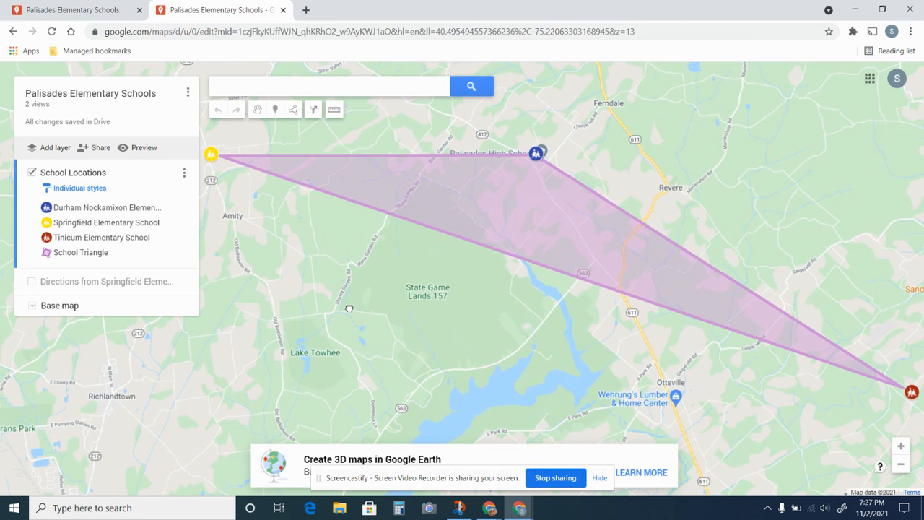